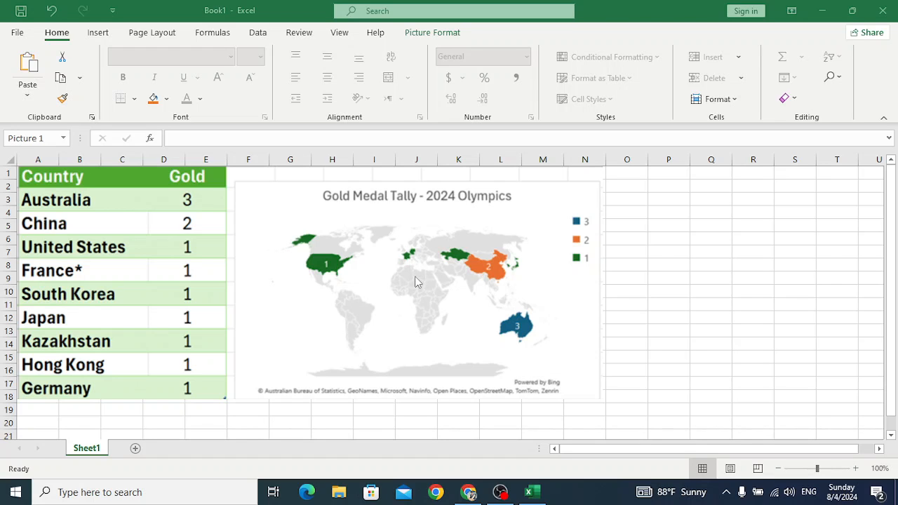
Step: Add a new worksheet, and in Chrome bring up the Medal table section of Wikipedia's 2024 Summer Olympics medal table article
click(136, 448)
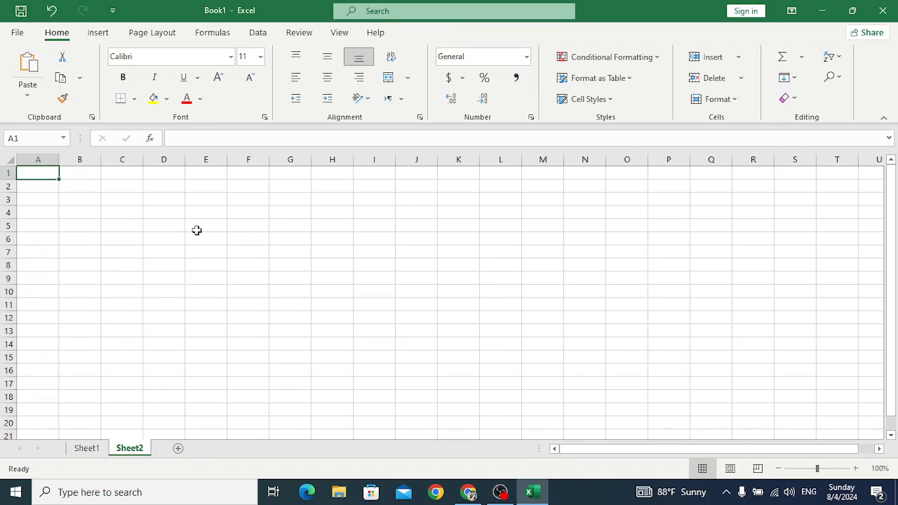
click(469, 492)
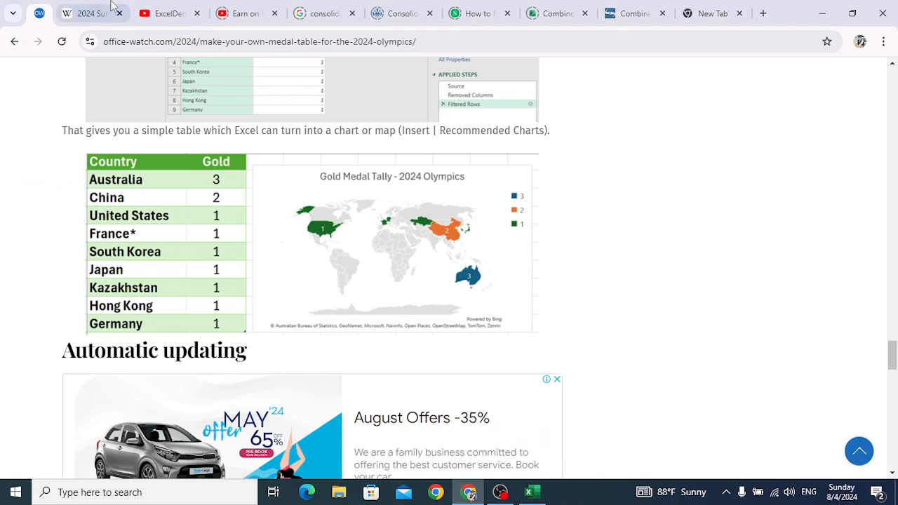
click(112, 9)
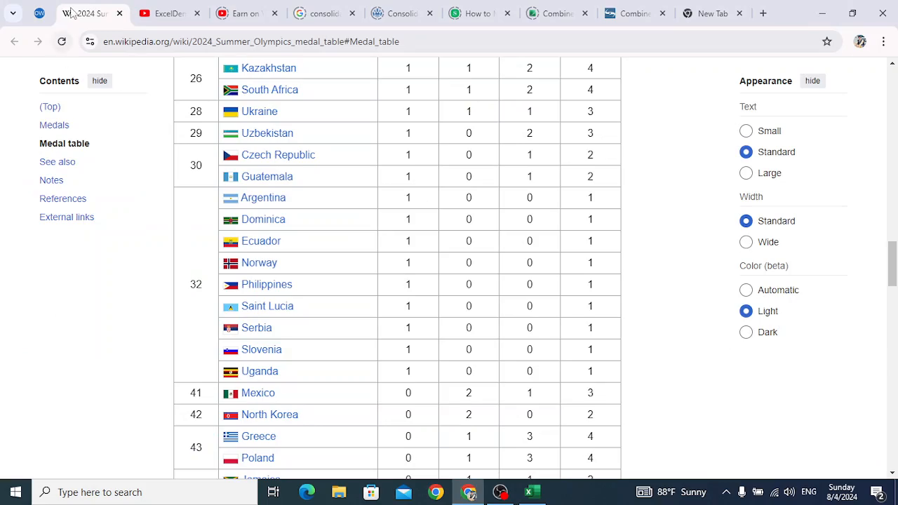
scroll(260, 151, up, 8)
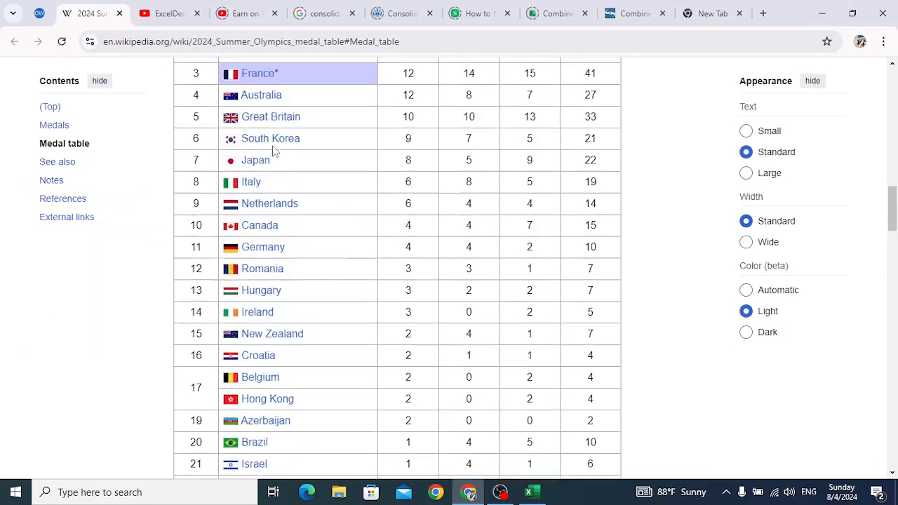
scroll(274, 151, up, 15)
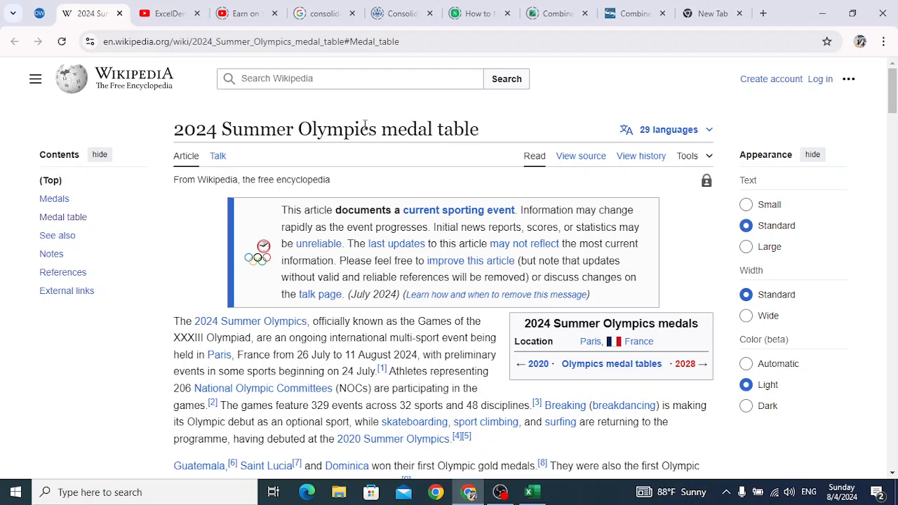
scroll(409, 133, down, 5)
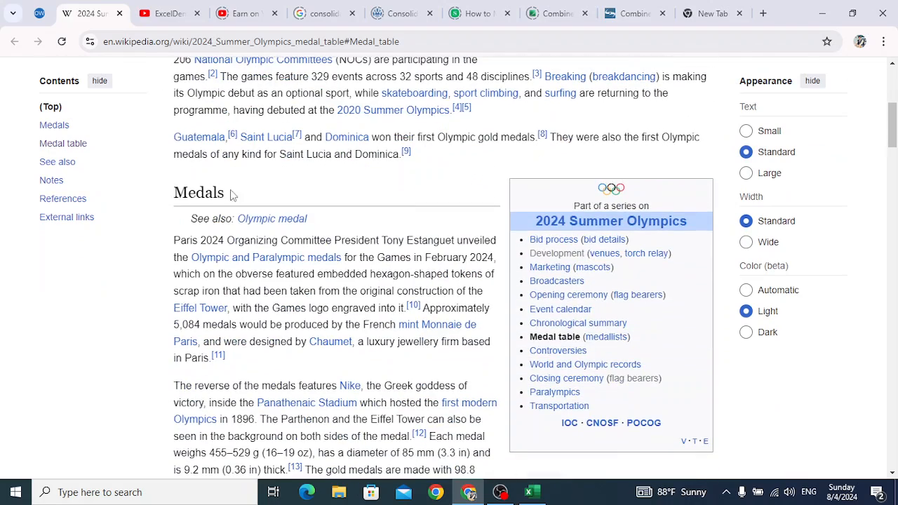
click(76, 145)
scroll(401, 278, down, 3)
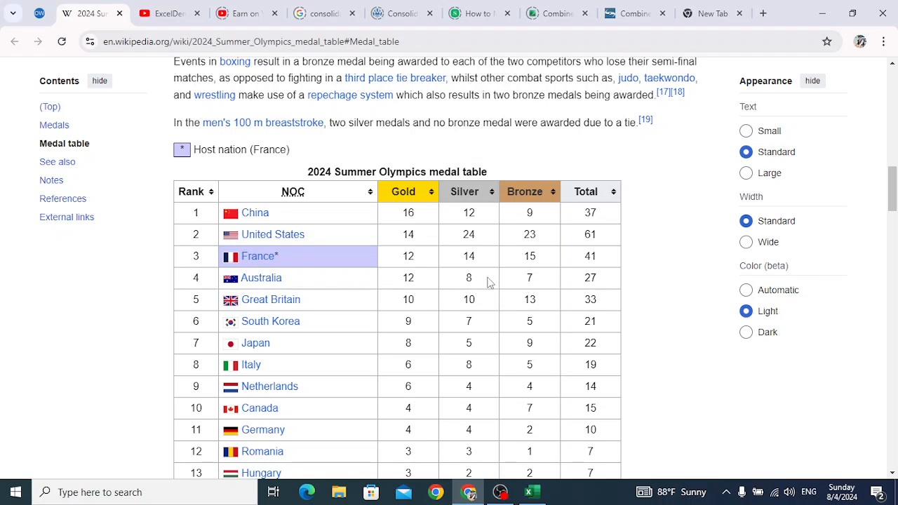
Step: Switch to Excel and start a data import from the web
click(528, 492)
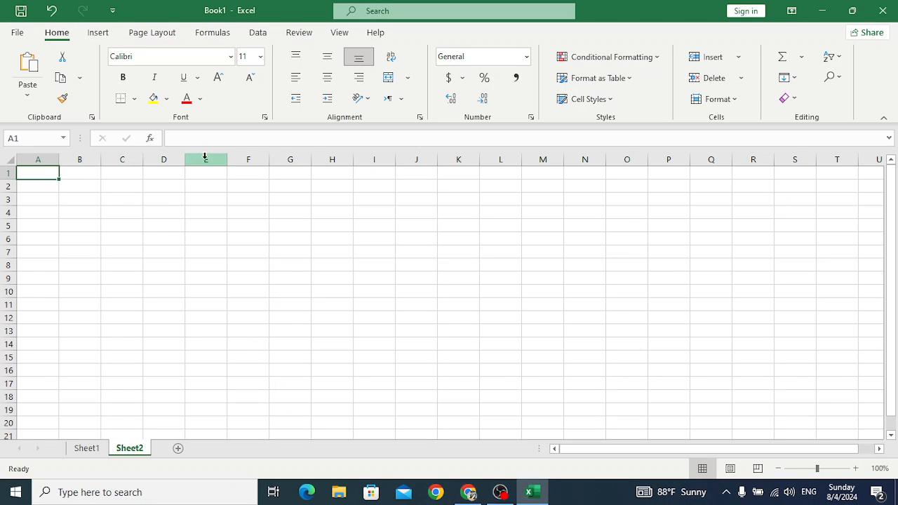
click(257, 32)
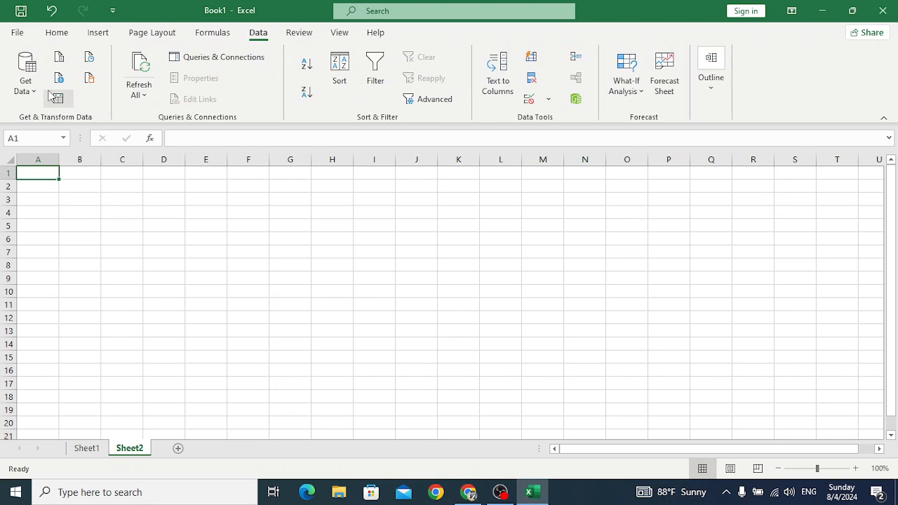
click(25, 80)
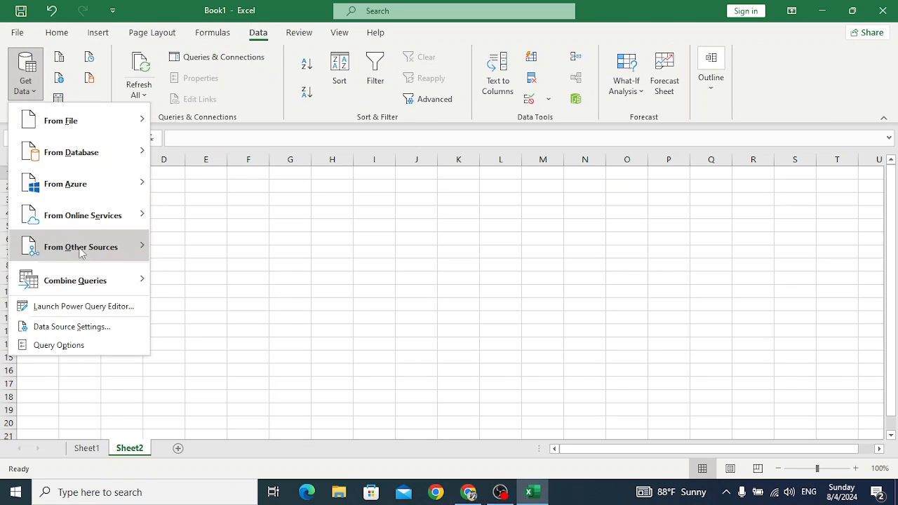
mouse_move(84, 249)
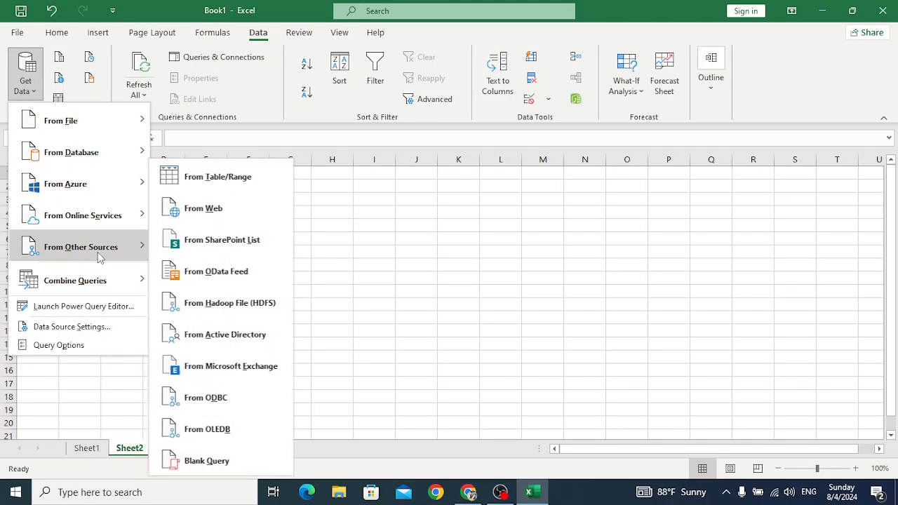
click(236, 211)
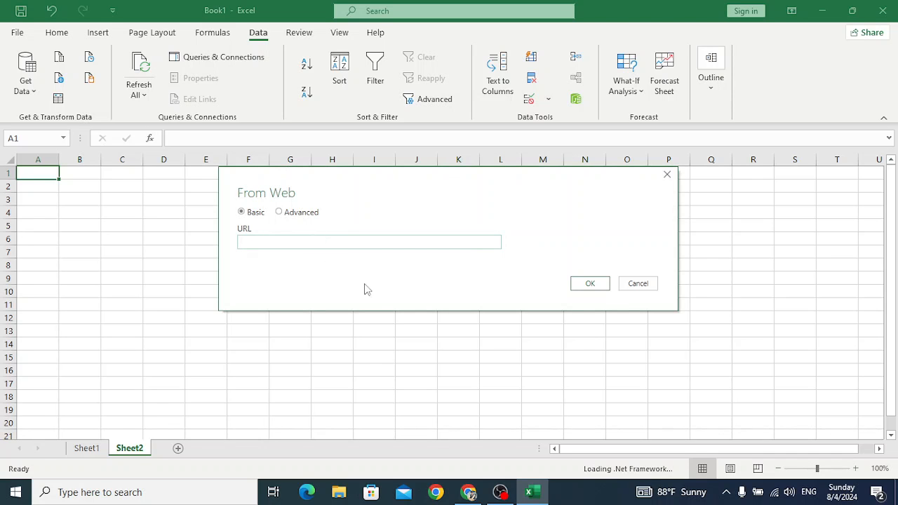
Step: Copy the Wikipedia medal table page's URL from Chrome and connect to it as Excel's web data source
click(469, 492)
click(312, 40)
key(ctrl+c)
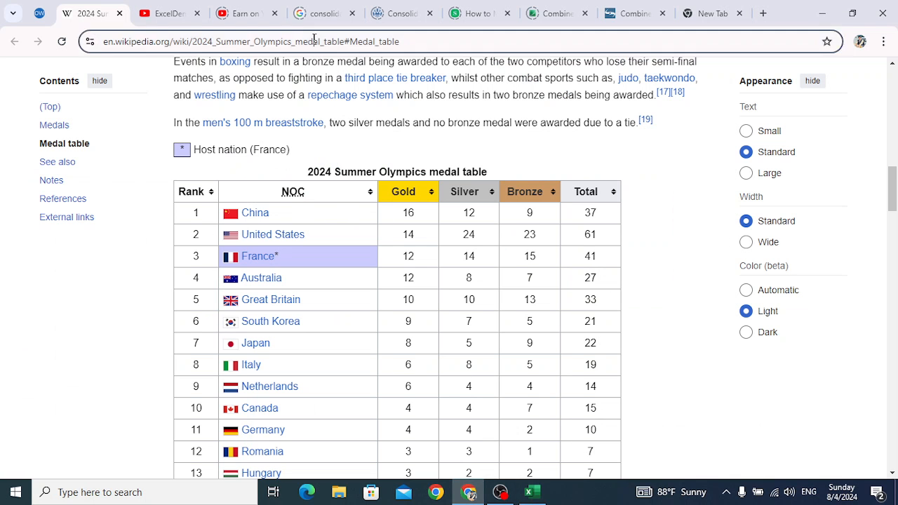
click(531, 492)
key(ctrl+v)
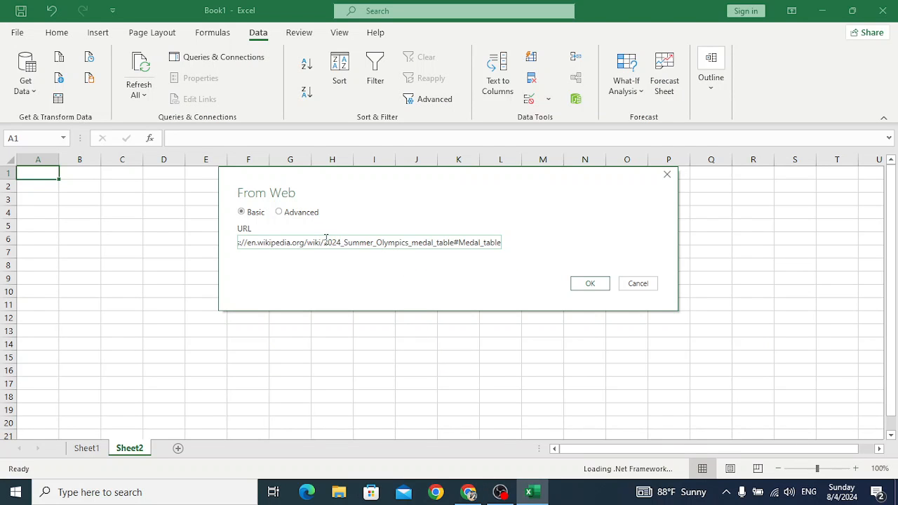
click(590, 285)
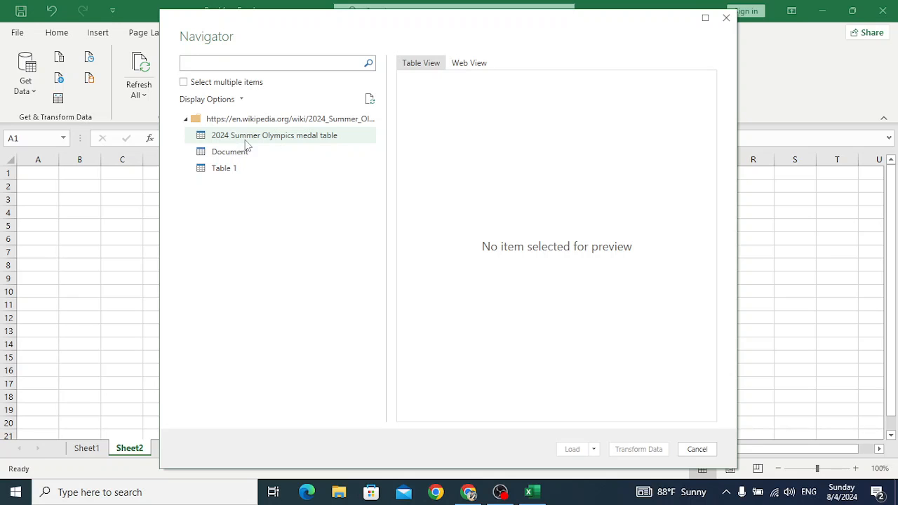
Step: Preview the "2024 Summer Olympics medal table" from the web source and load it into the workbook
click(305, 143)
scroll(540, 191, down, 5)
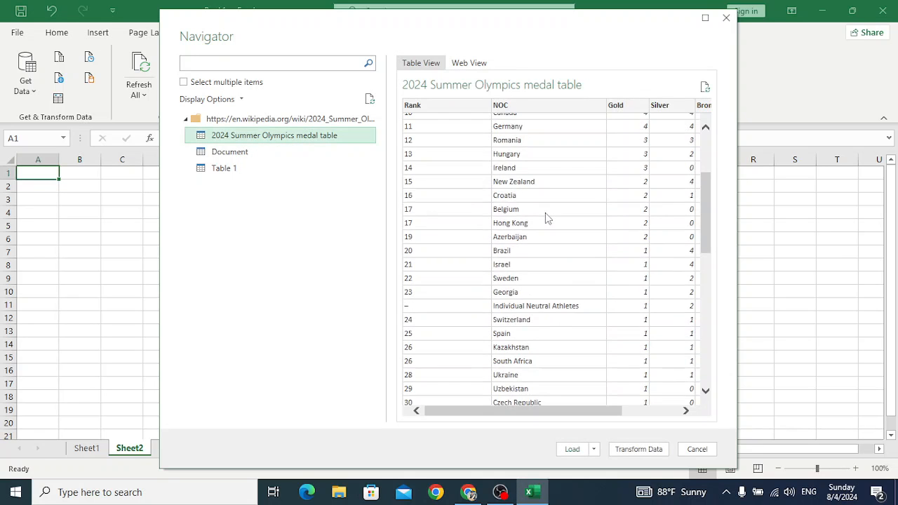
scroll(545, 212, up, 5)
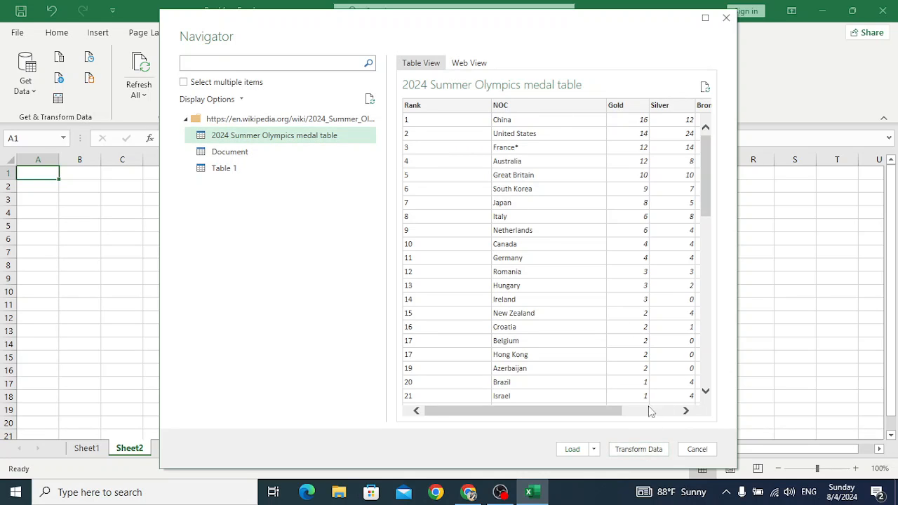
drag(607, 419, 564, 419)
click(573, 449)
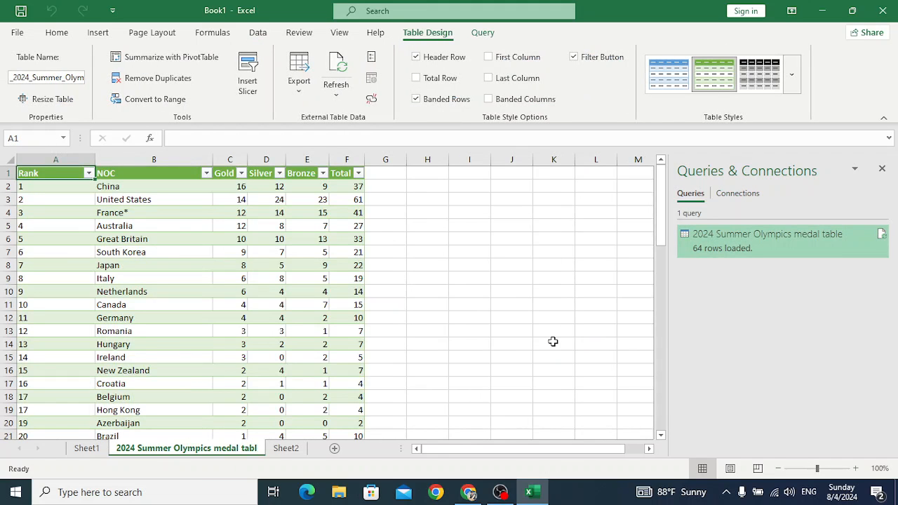
Step: Look through the loaded medal rows and create a reference query from the 2024 Summer Olympics medal table query
scroll(229, 292, down, 17)
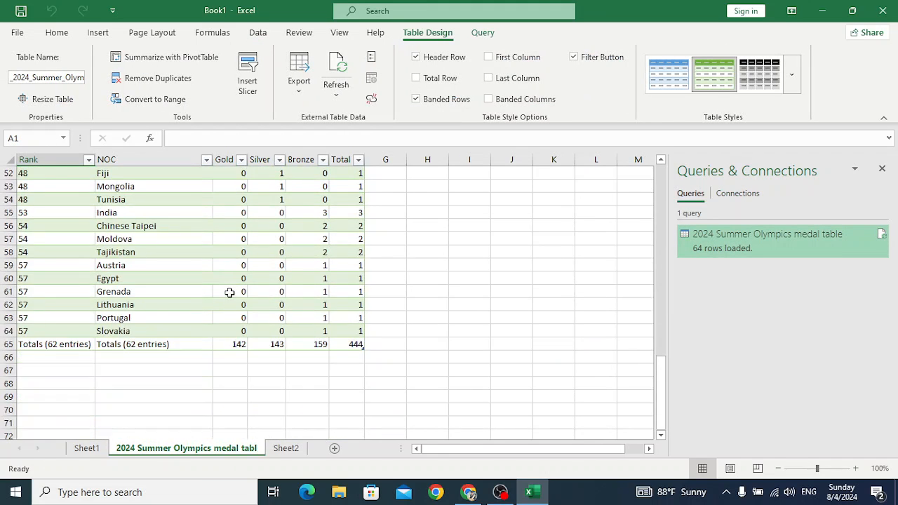
scroll(230, 292, up, 6)
scroll(239, 292, down, 3)
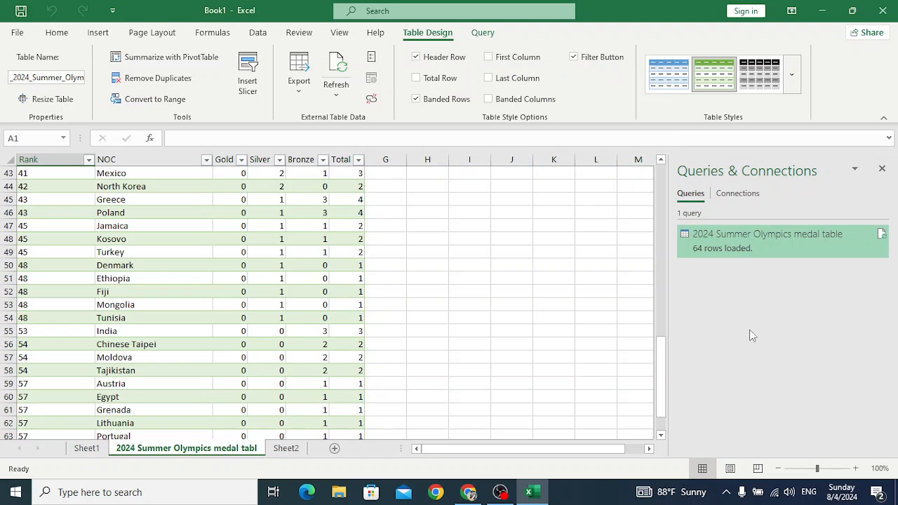
scroll(301, 279, up, 8)
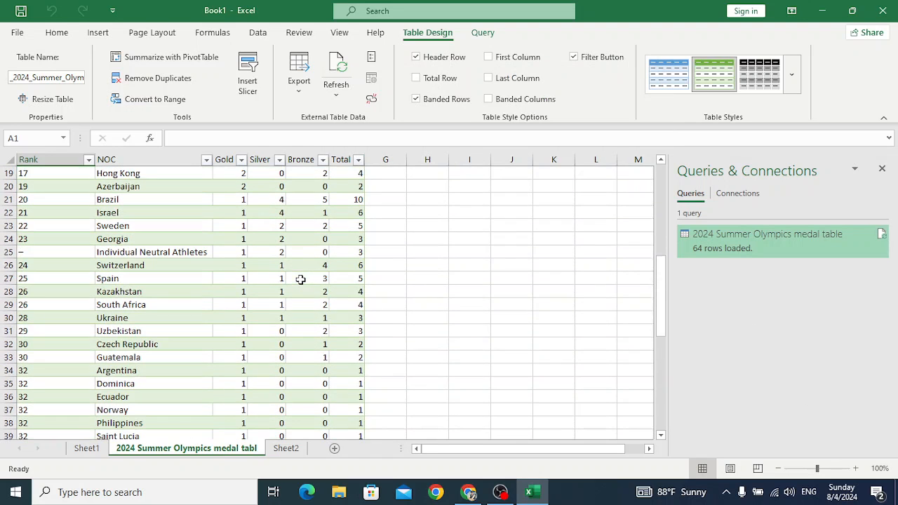
right_click(740, 238)
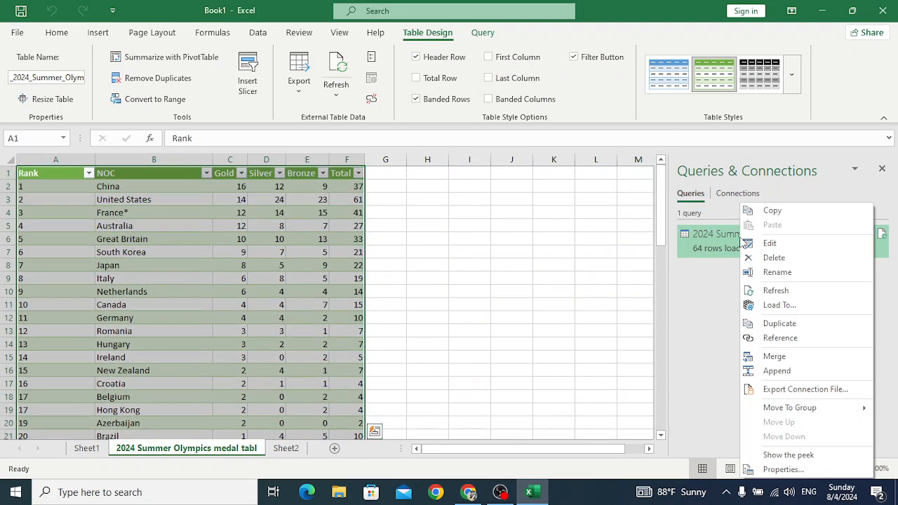
click(780, 338)
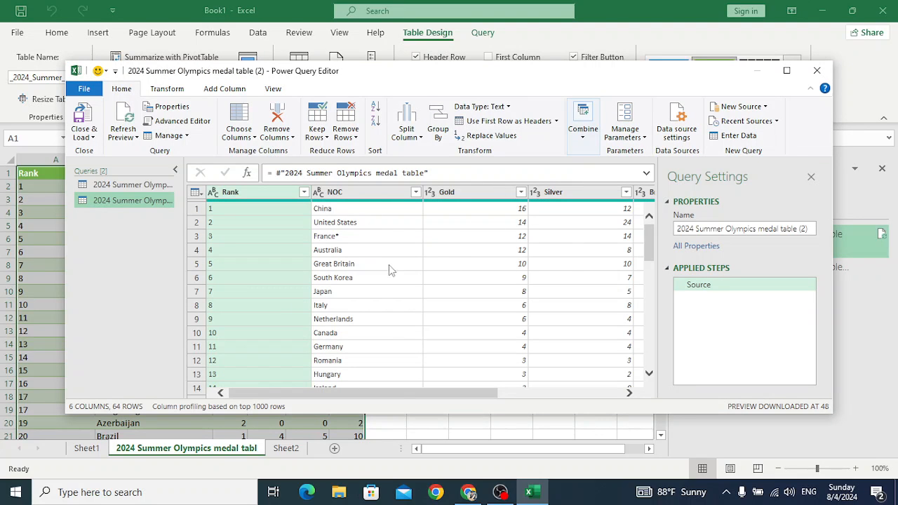
Step: Remove the Bronze, Total and Silver columns from the referenced query
drag(396, 390, 541, 397)
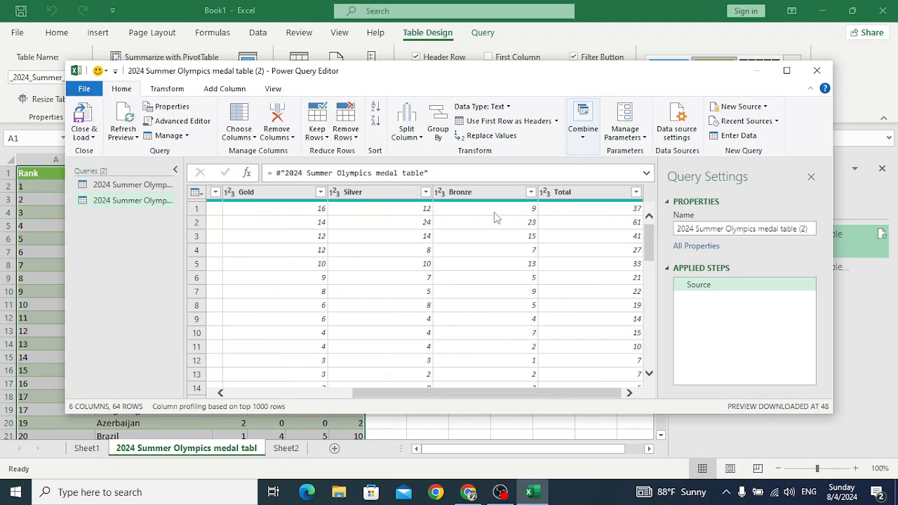
click(472, 196)
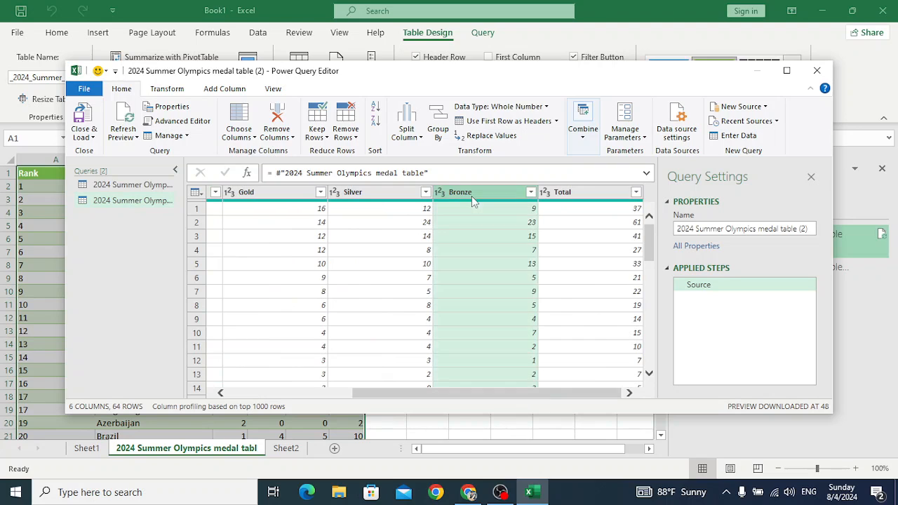
click(286, 117)
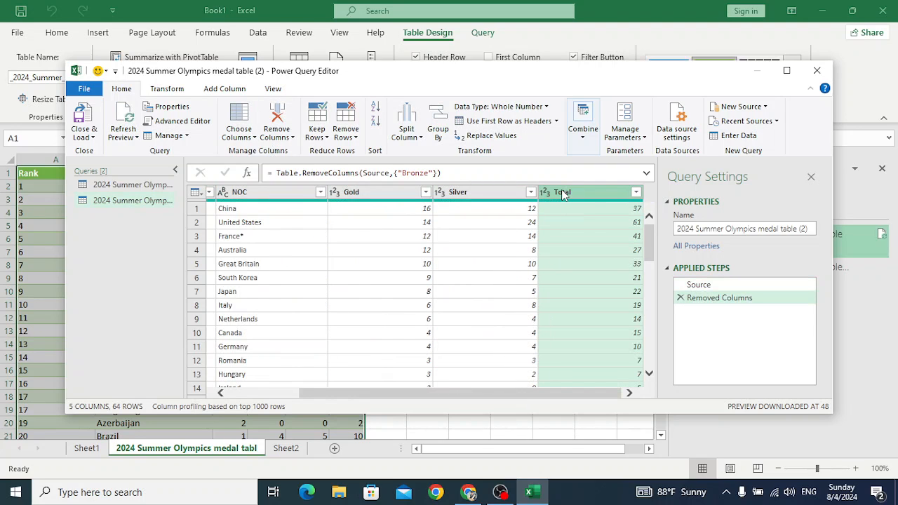
click(276, 114)
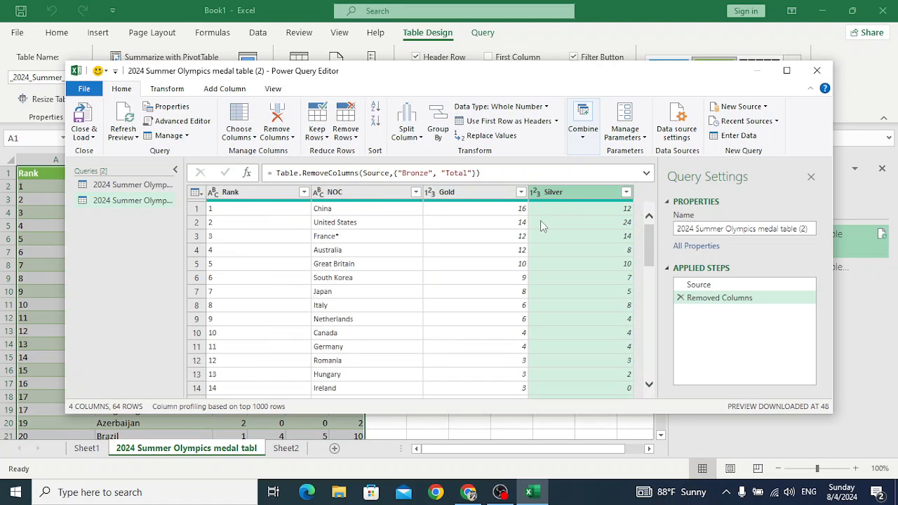
click(285, 119)
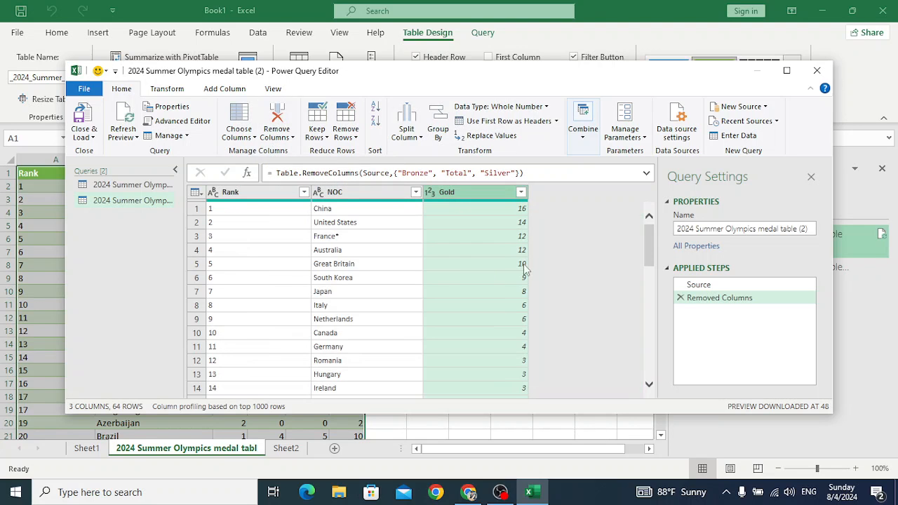
Step: Examine the last rows of the referenced query, checking the totals row and the countries' gold medal values
scroll(443, 300, down, 2)
scroll(442, 300, down, 15)
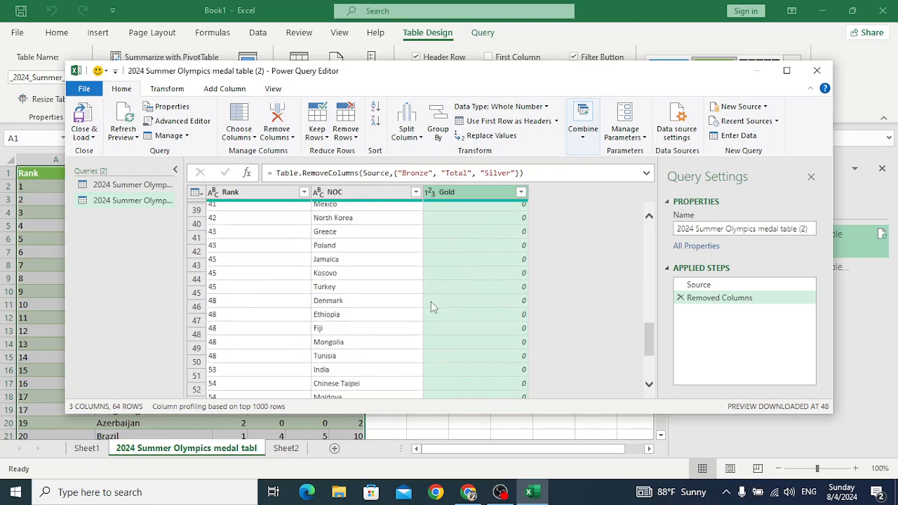
click(200, 392)
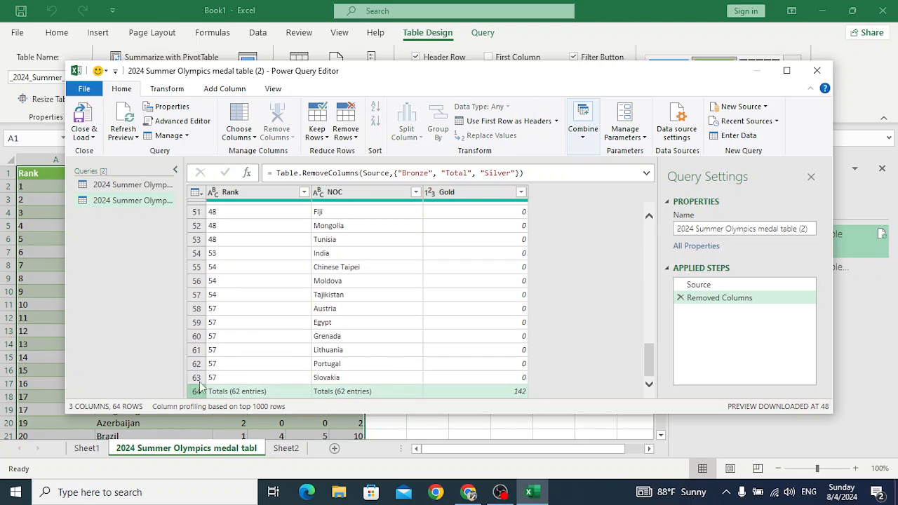
click(199, 376)
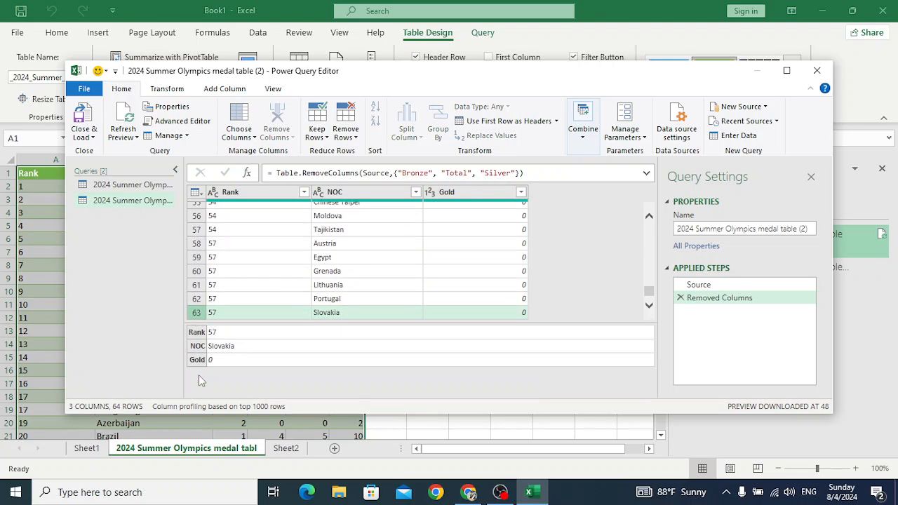
click(197, 299)
click(197, 286)
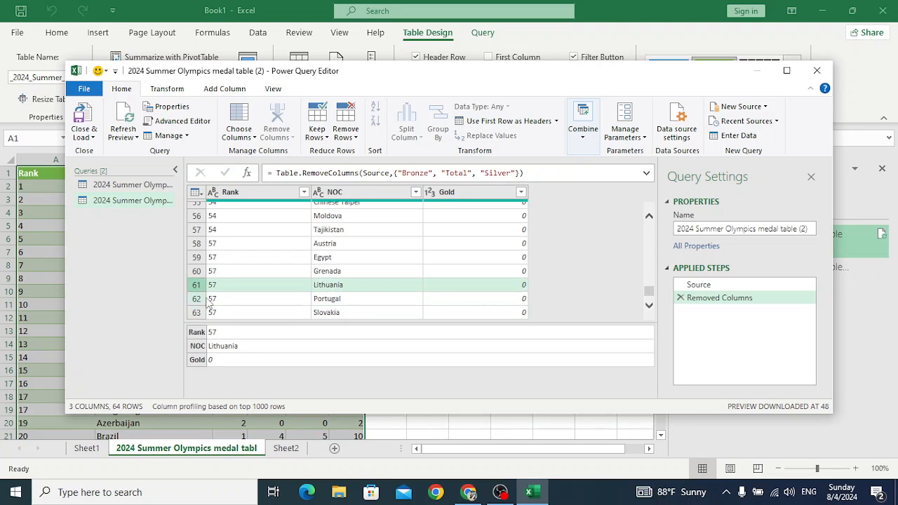
scroll(332, 306, up, 8)
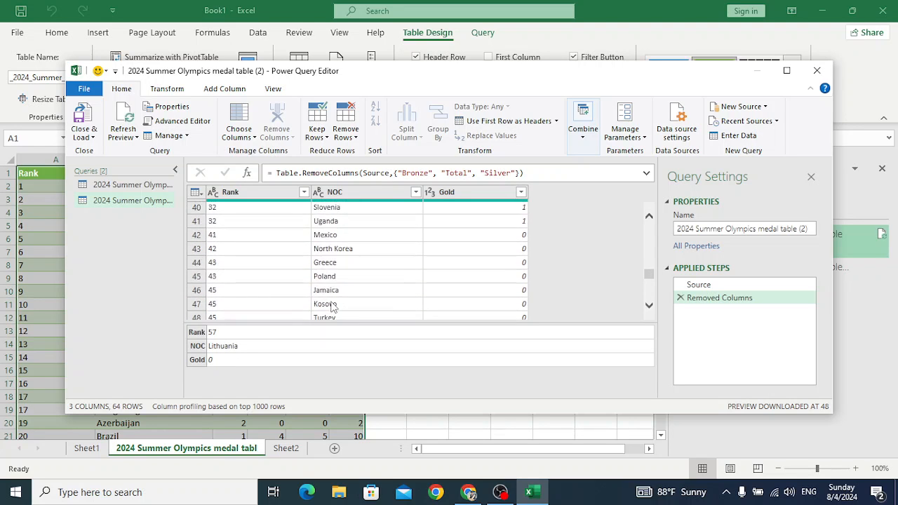
scroll(333, 305, up, 2)
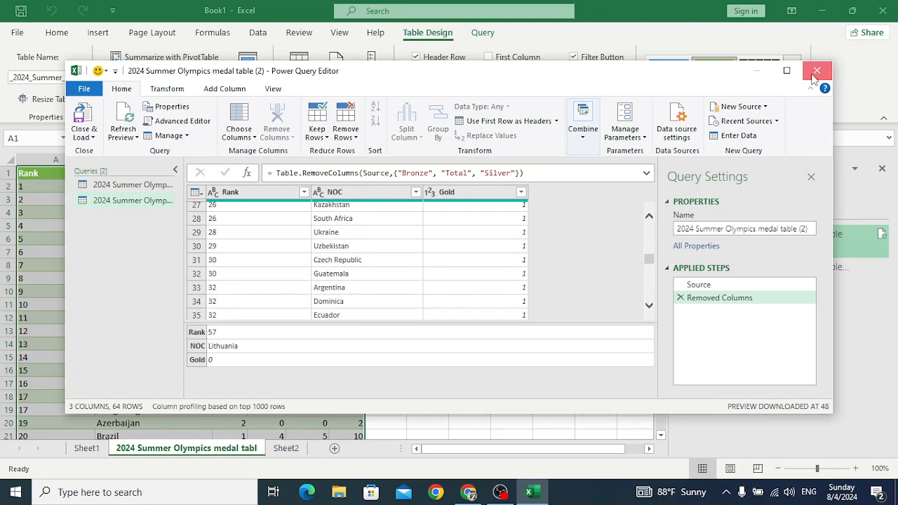
Step: Close the Power Query Editor and keep the changes so the referenced query loads into the workbook
key(alt+F4)
click(466, 263)
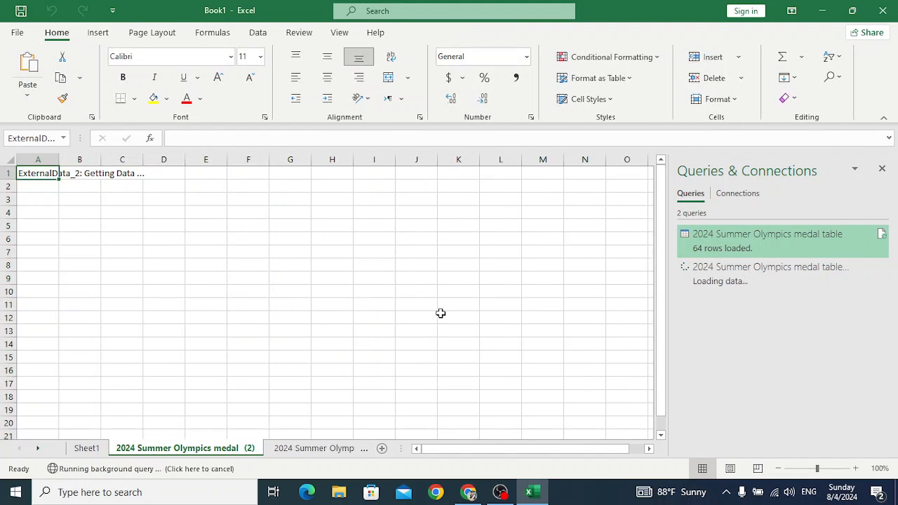
Step: Delete sheet rows 36 to 65 of the gold medal table, from Ecuador down to the totals row
scroll(176, 335, down, 10)
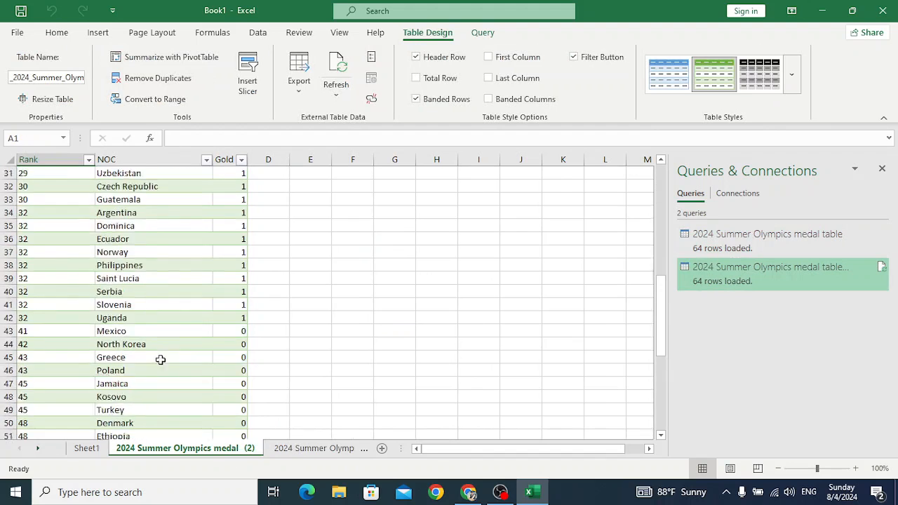
scroll(161, 359, down, 10)
scroll(181, 295, up, 2)
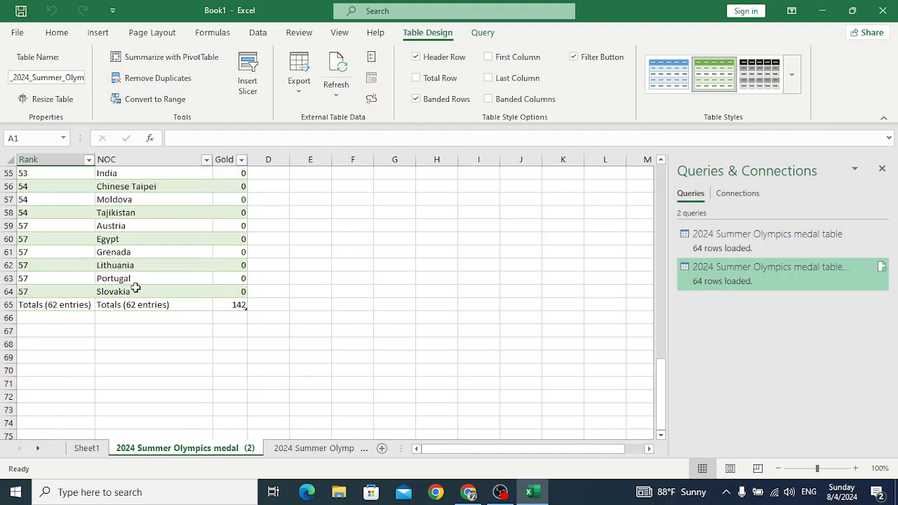
click(8, 305)
key(shift+Up)
key(shift+Up)
key(shift+Up)
key(shift+Up)
key(shift+Up)
key(shift+Up)
key(shift+Up)
key(shift+Up)
key(shift+Up)
key(shift+Up)
key(shift+Up)
key(shift+Up)
key(shift+Up)
key(shift+Up)
key(shift+Up)
key(shift+Up)
key(shift+Up)
key(shift+Up)
key(shift+Up)
key(shift+Up)
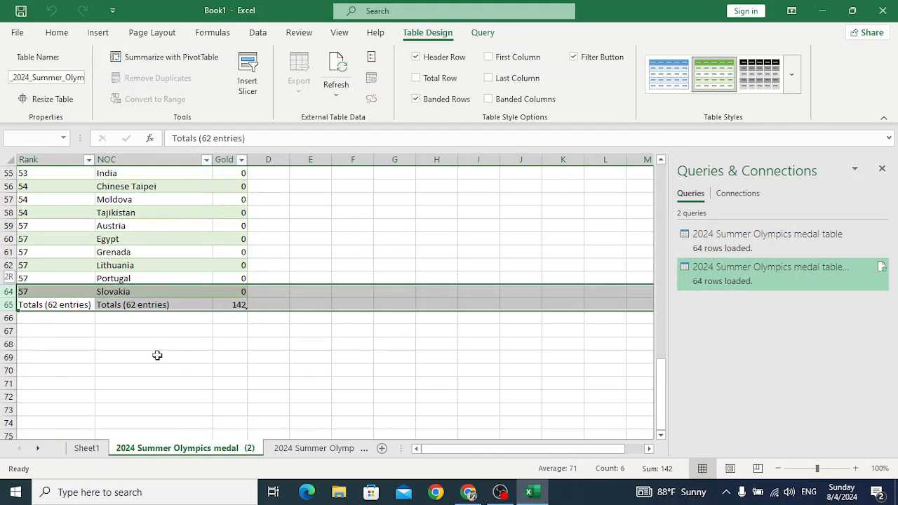
key(shift+Down)
key(shift+Down)
key(shift+Down)
key(shift+Down)
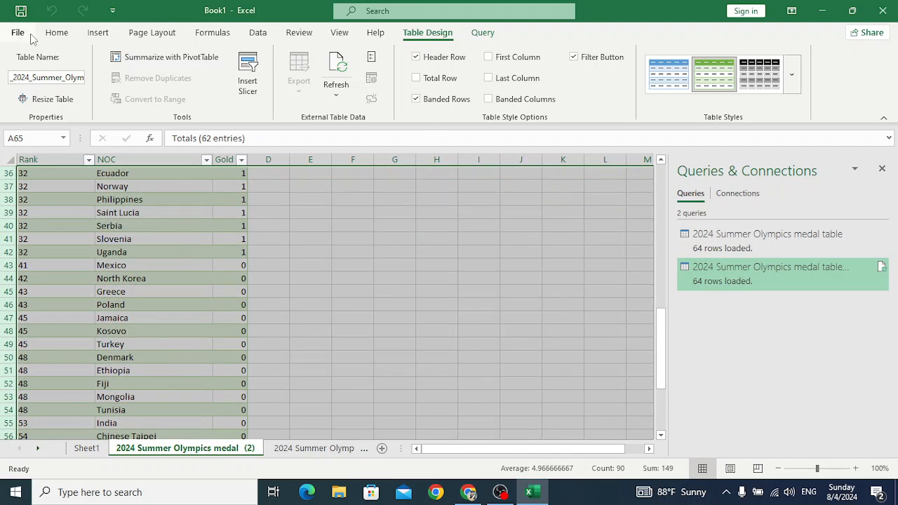
click(55, 34)
click(740, 79)
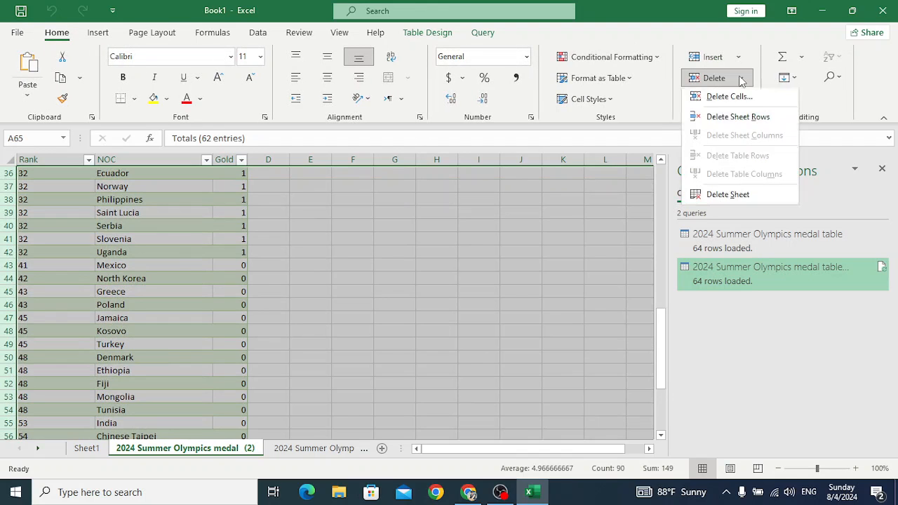
click(747, 124)
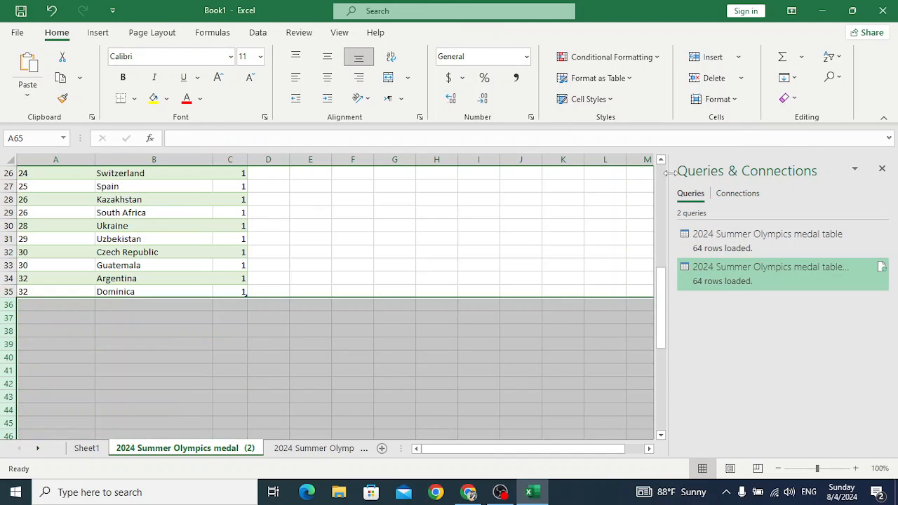
scroll(379, 267, up, 8)
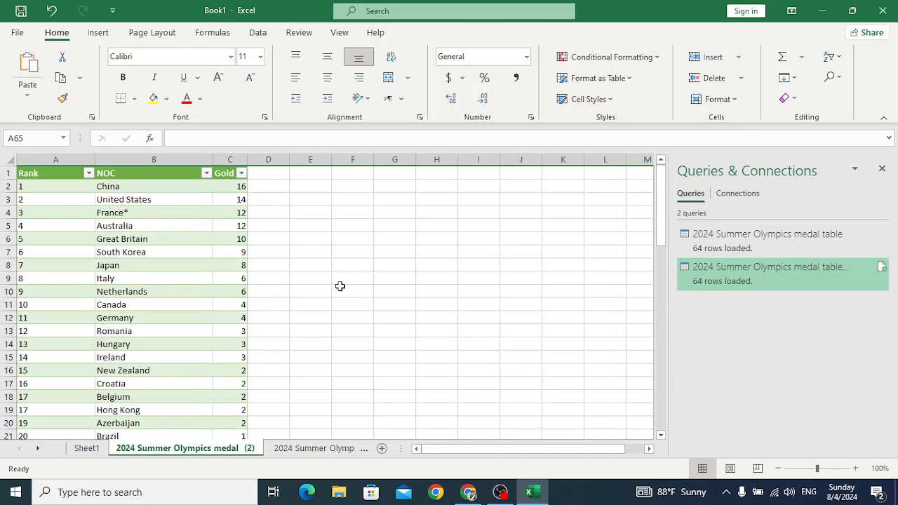
click(313, 274)
scroll(210, 219, down, 3)
scroll(181, 245, up, 3)
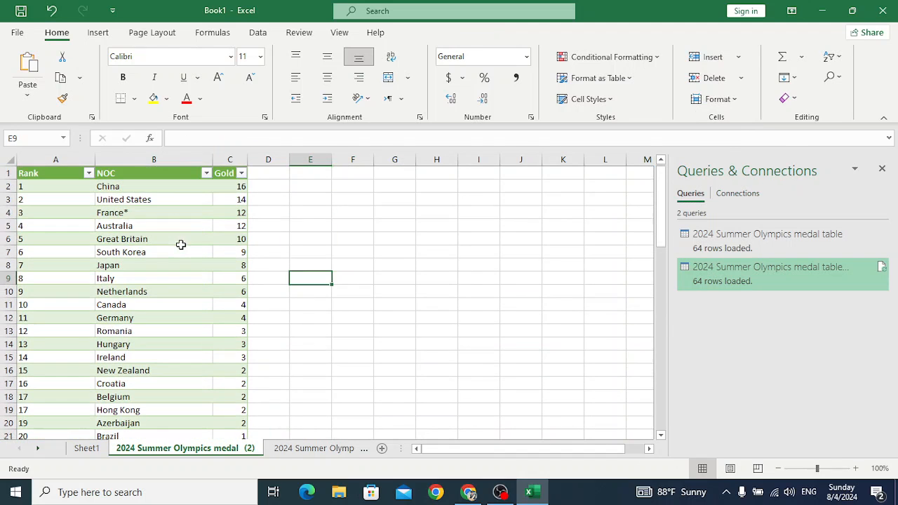
Step: Insert a Filled Map chart from the whole gold medal table, A1:C35, including the headers
click(149, 230)
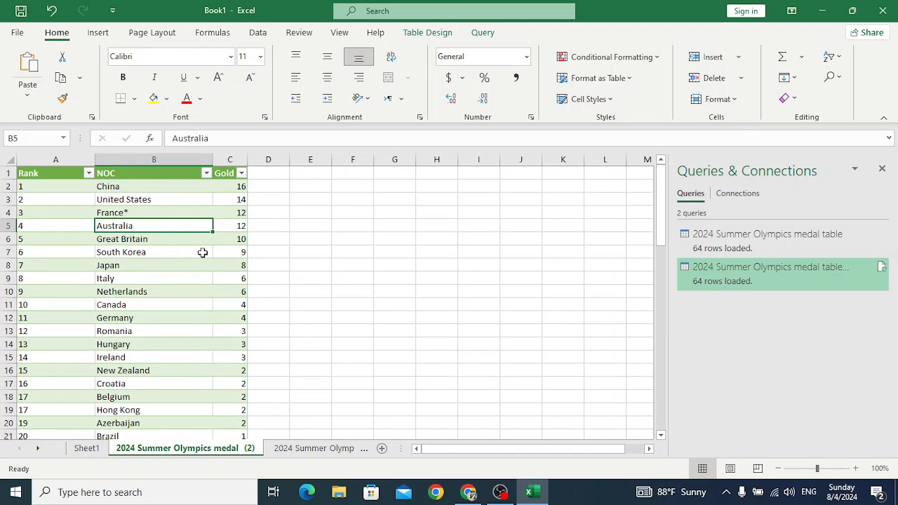
key(ctrl+a)
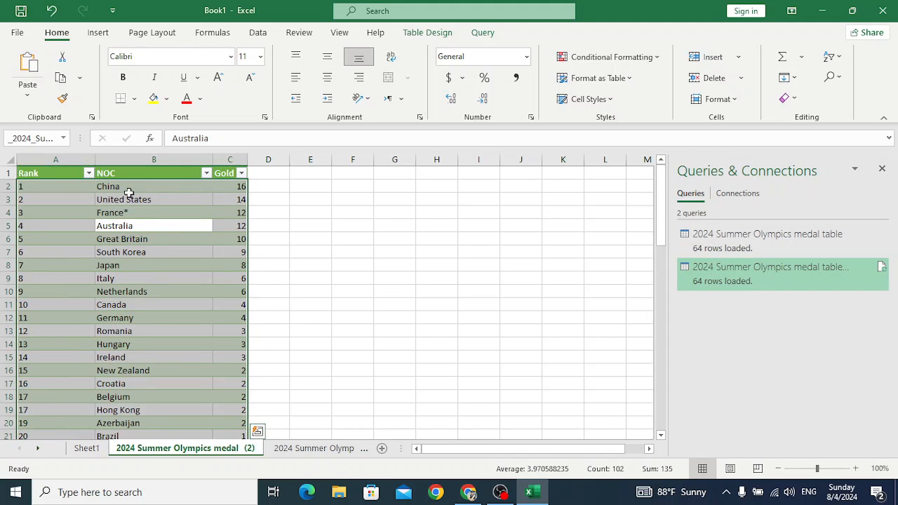
click(52, 174)
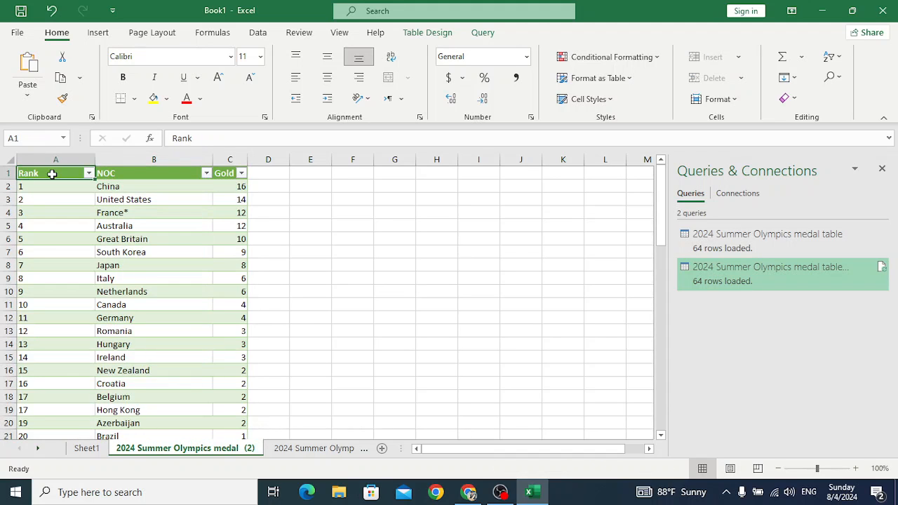
key(ctrl+shift+End)
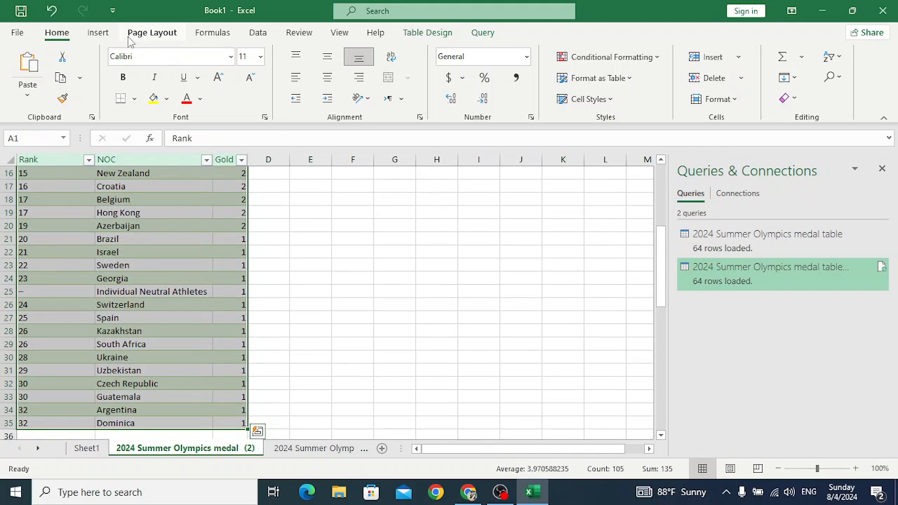
click(105, 35)
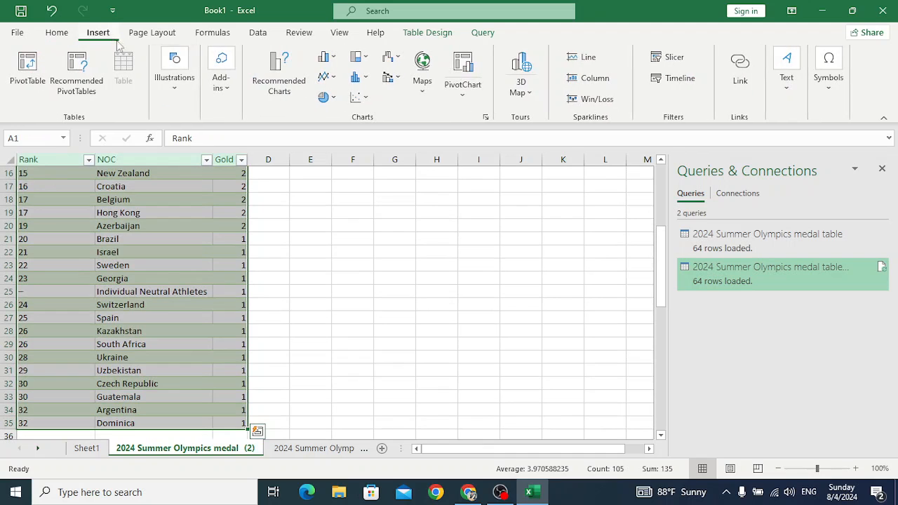
click(424, 97)
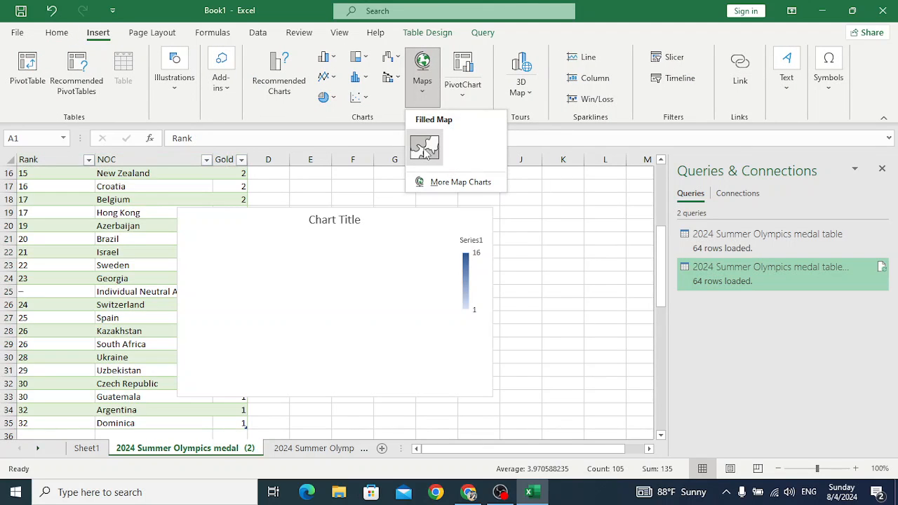
click(425, 148)
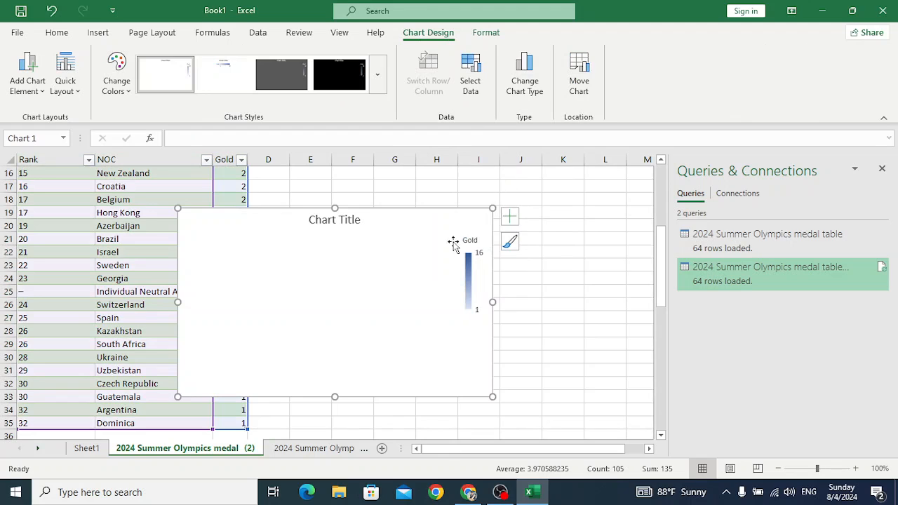
Step: Place the map chart beside the first table rows and enlarge it to about columns D to M, narrowing the Queries & Connections pane for room
drag(419, 224, 520, 207)
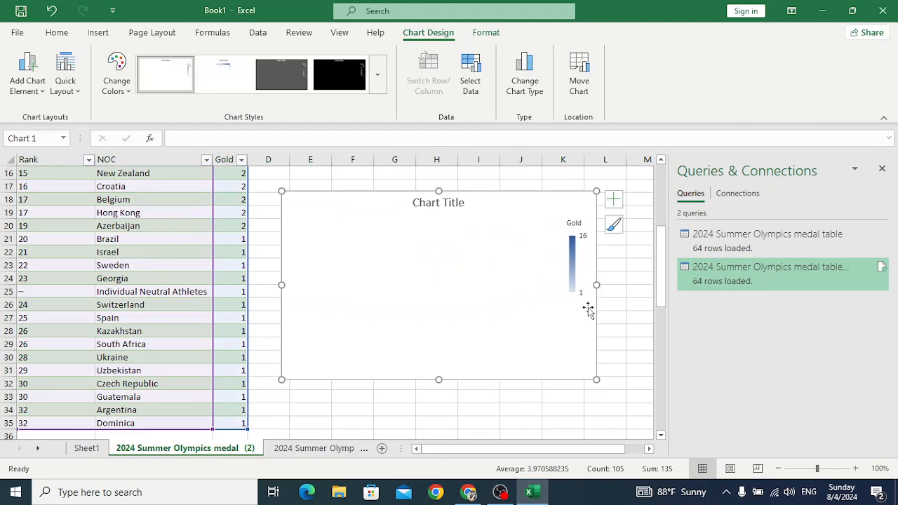
drag(596, 381, 628, 411)
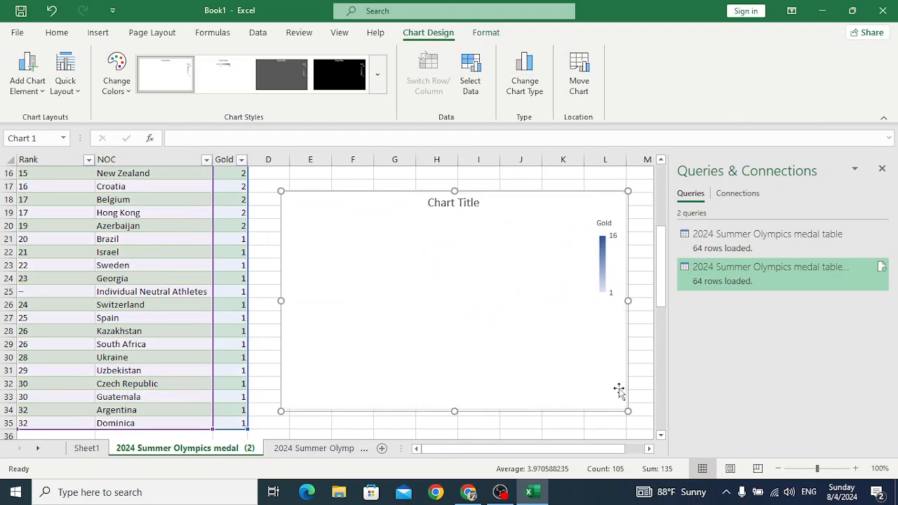
drag(675, 320, 798, 321)
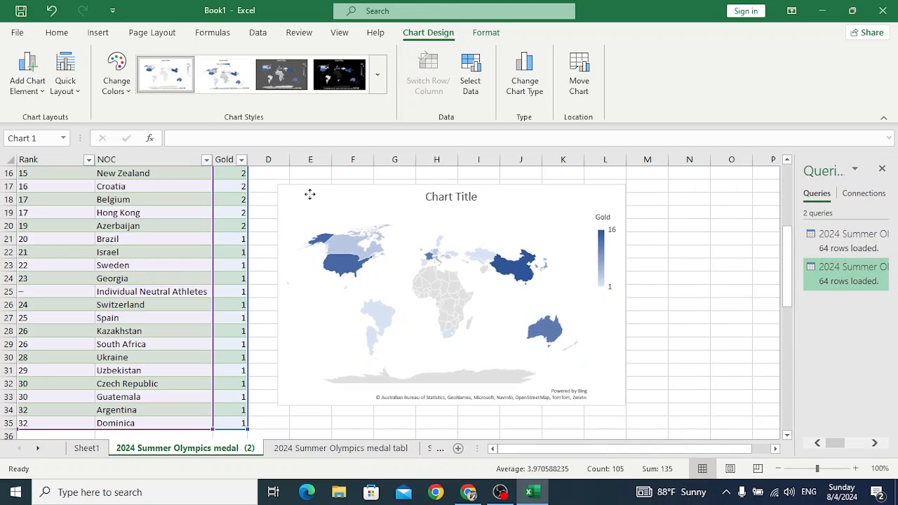
scroll(201, 271, up, 4)
scroll(201, 272, up, 3)
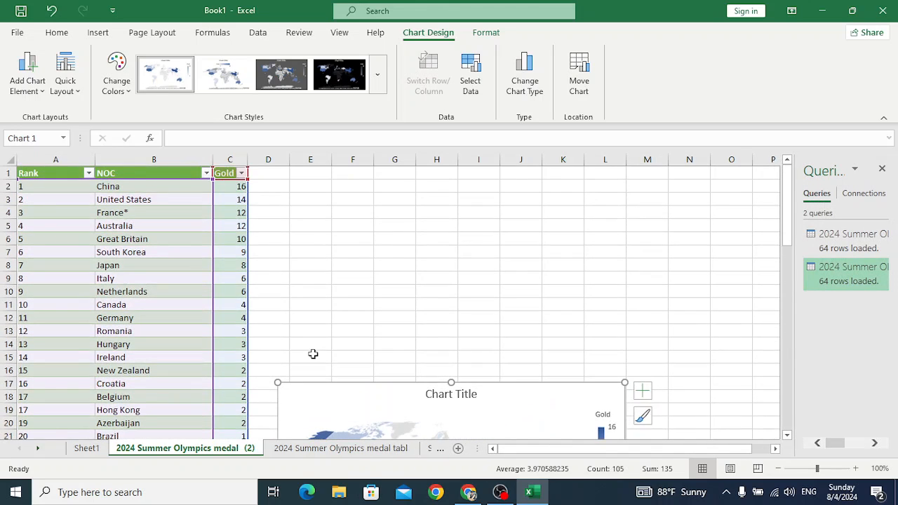
drag(351, 400, 345, 190)
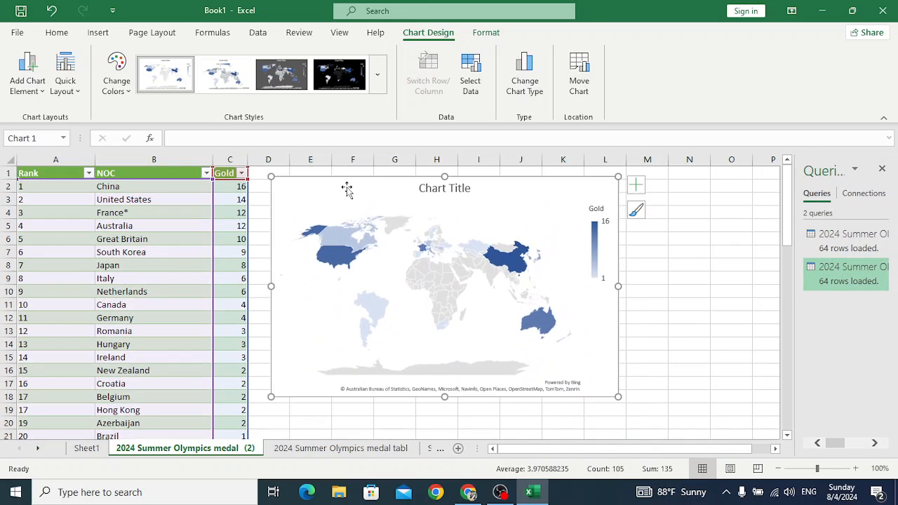
drag(618, 397, 674, 418)
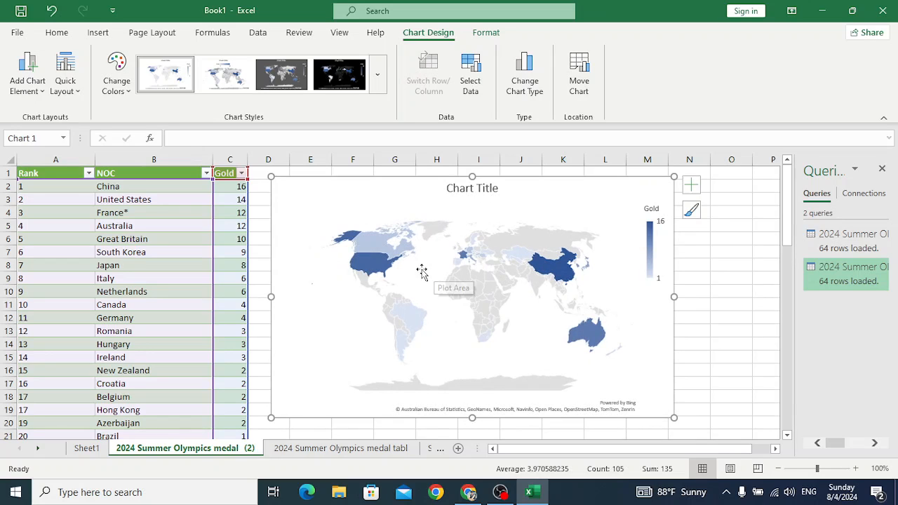
Step: Switch the map chart's data labels on and off again, and bring up the detailed data label options
mouse_move(565, 274)
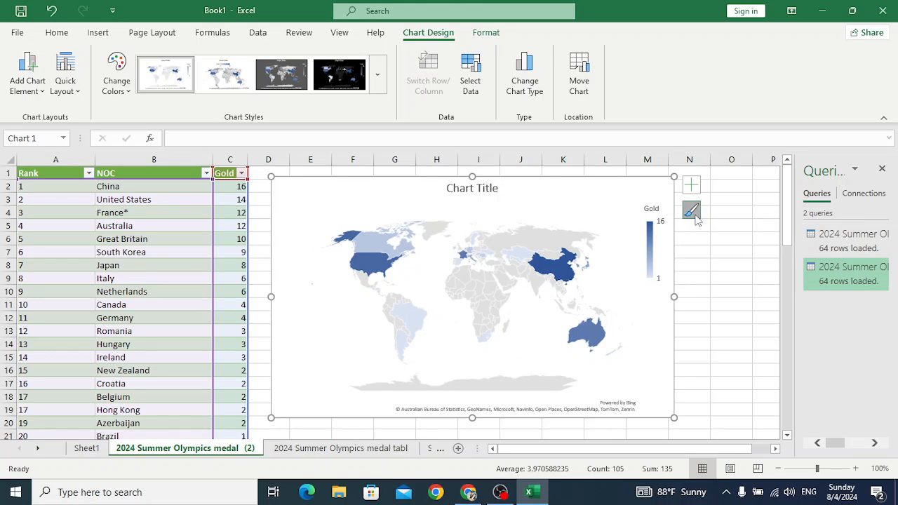
click(691, 210)
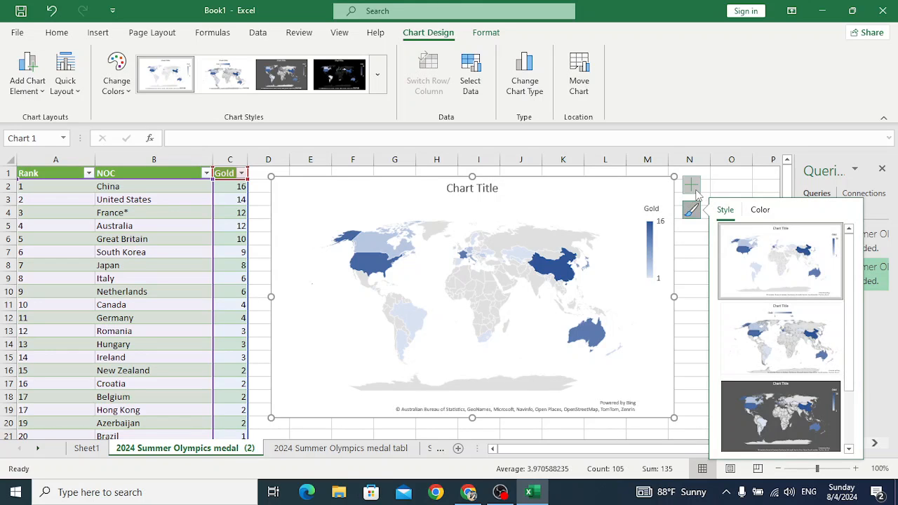
click(693, 187)
click(723, 221)
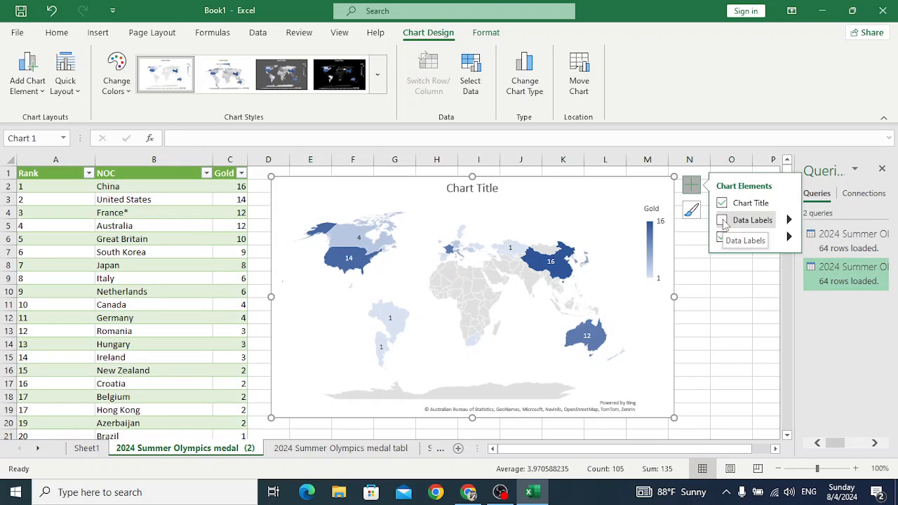
click(736, 223)
click(788, 220)
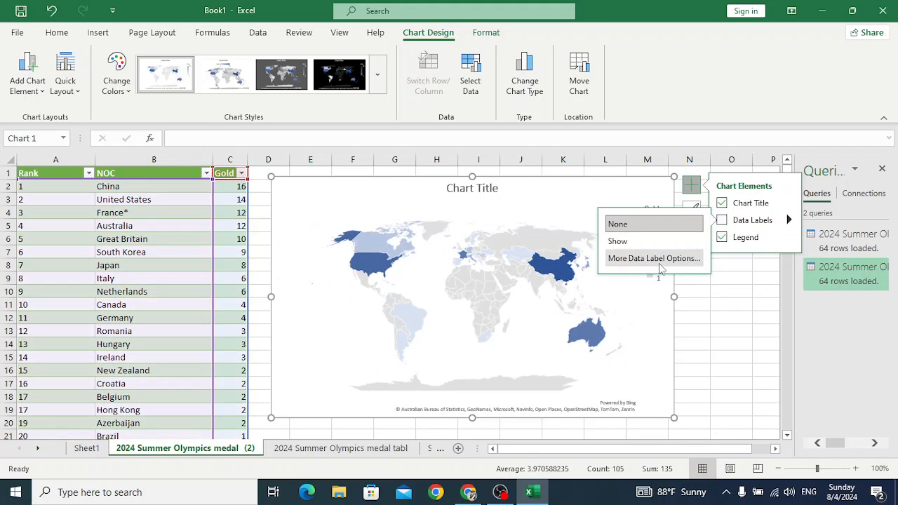
click(666, 259)
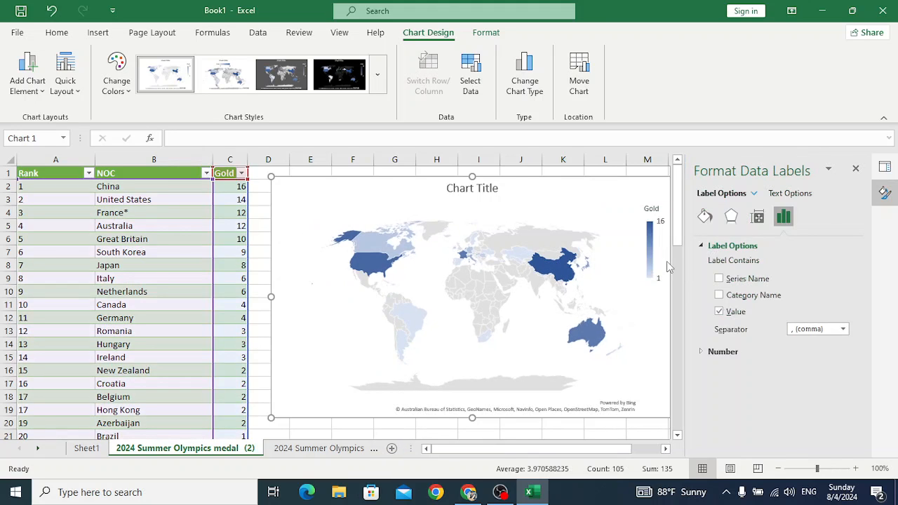
Step: Set the map's data labels to show only the Category Name, without Series Name or Value, and close the label formatting
click(718, 279)
click(719, 296)
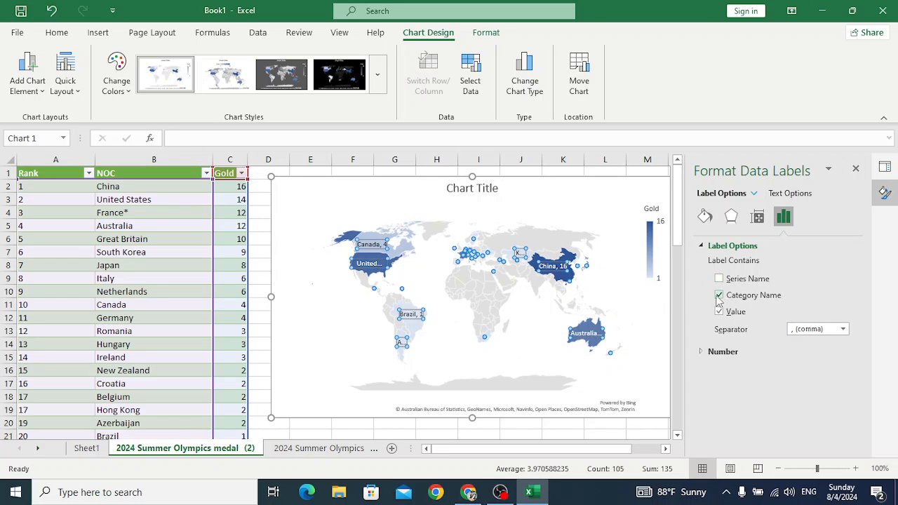
mouse_move(553, 281)
click(719, 295)
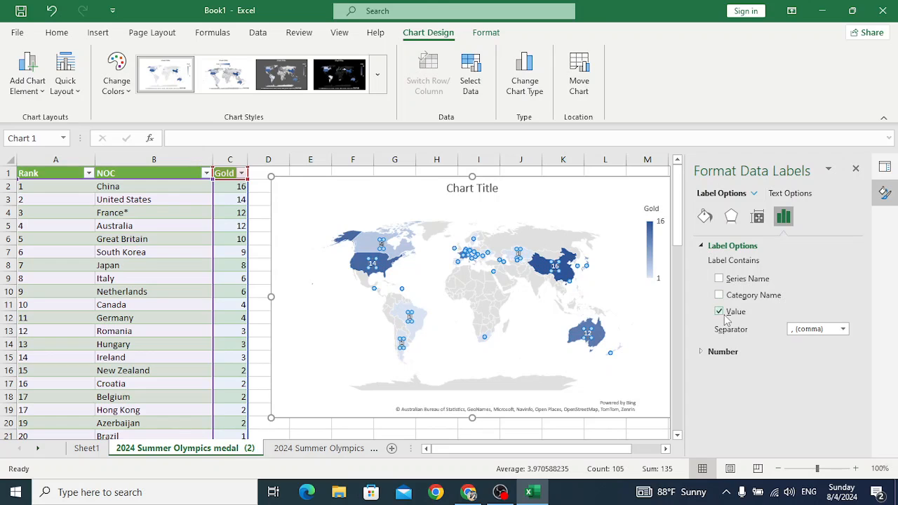
click(719, 311)
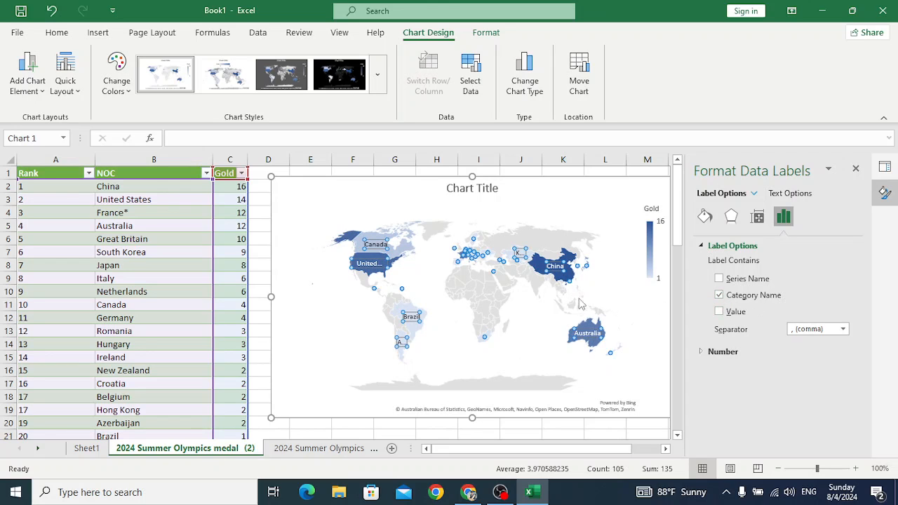
click(856, 169)
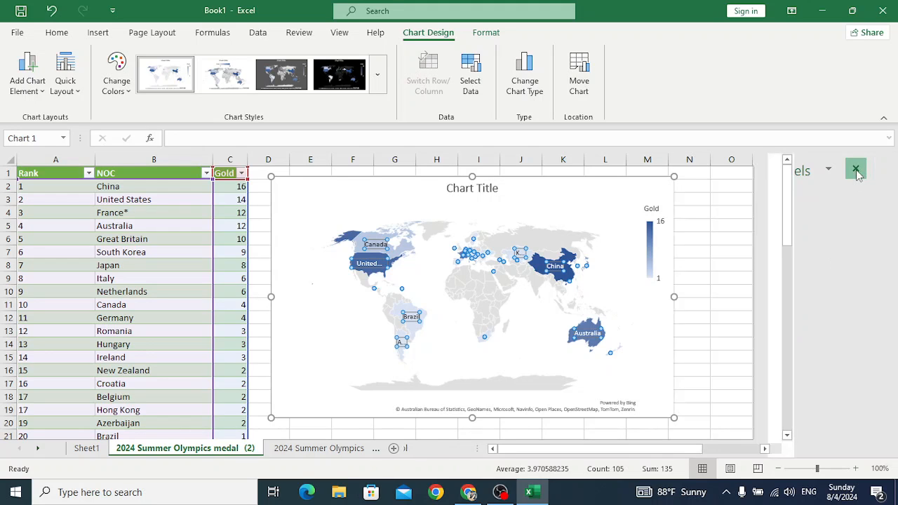
click(717, 282)
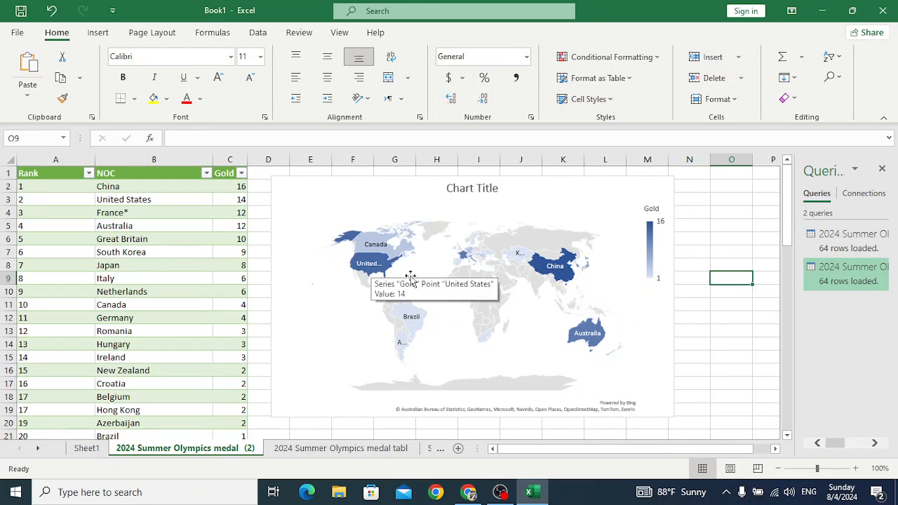
Step: Recolor the map chart with the third Colorful palette, which starts with orange, yellow and green
click(659, 243)
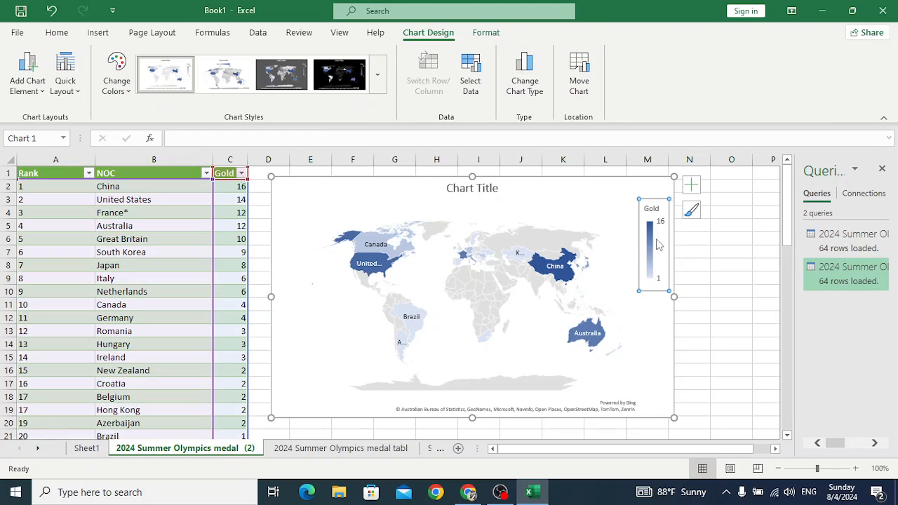
click(692, 210)
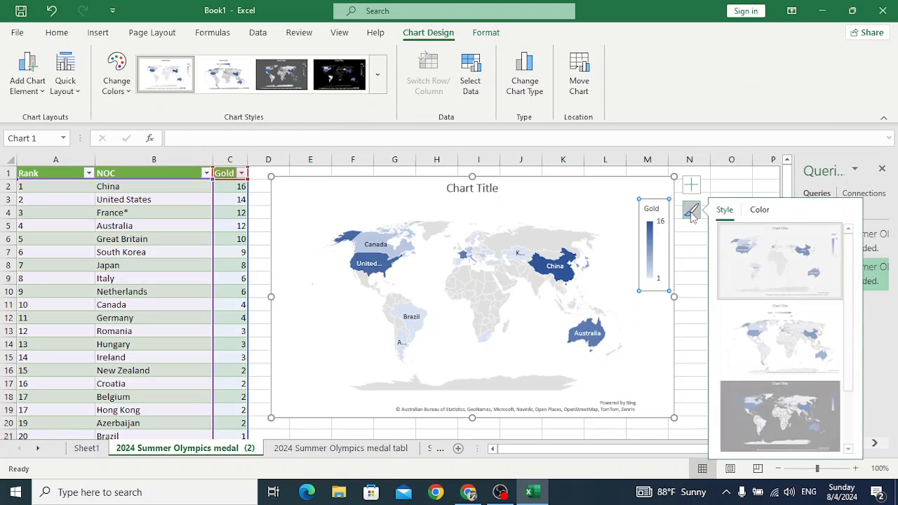
click(760, 209)
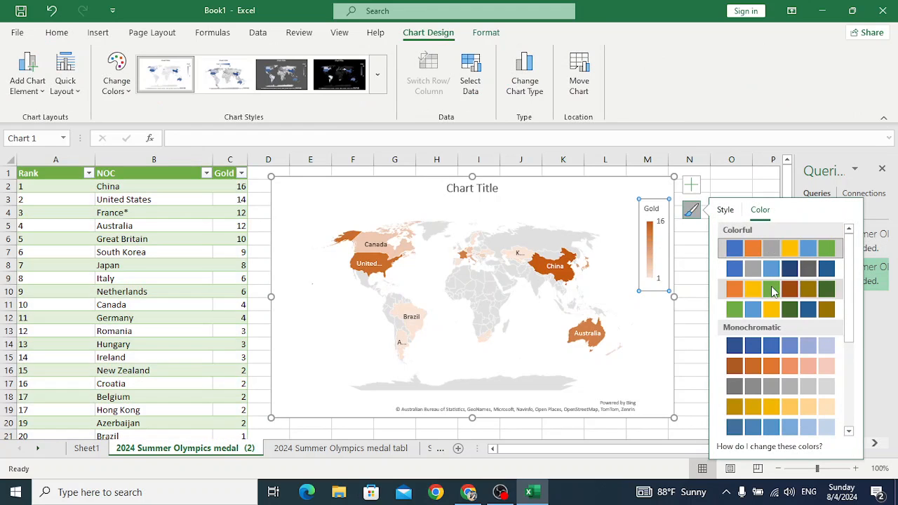
click(771, 289)
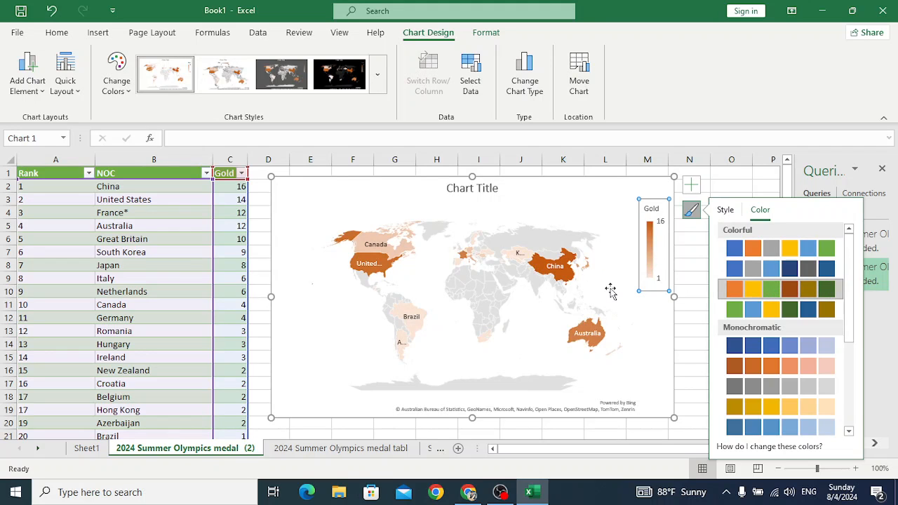
click(691, 188)
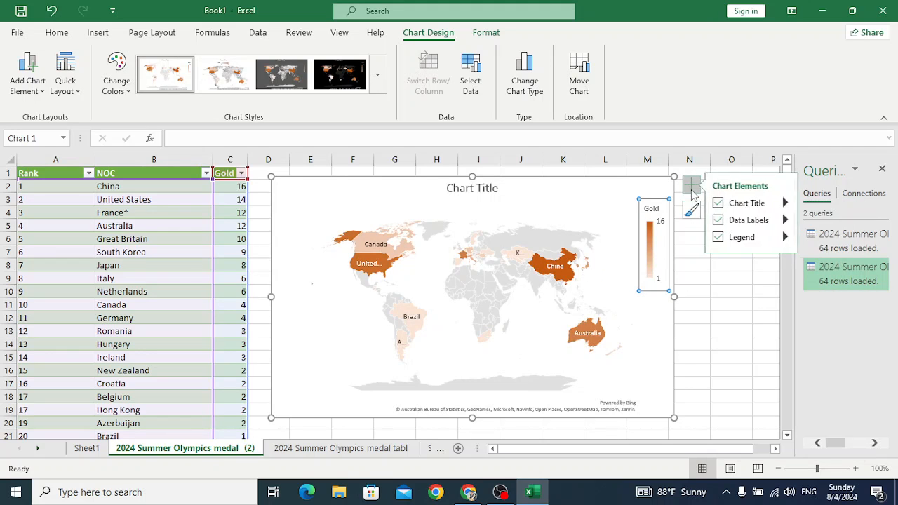
click(692, 212)
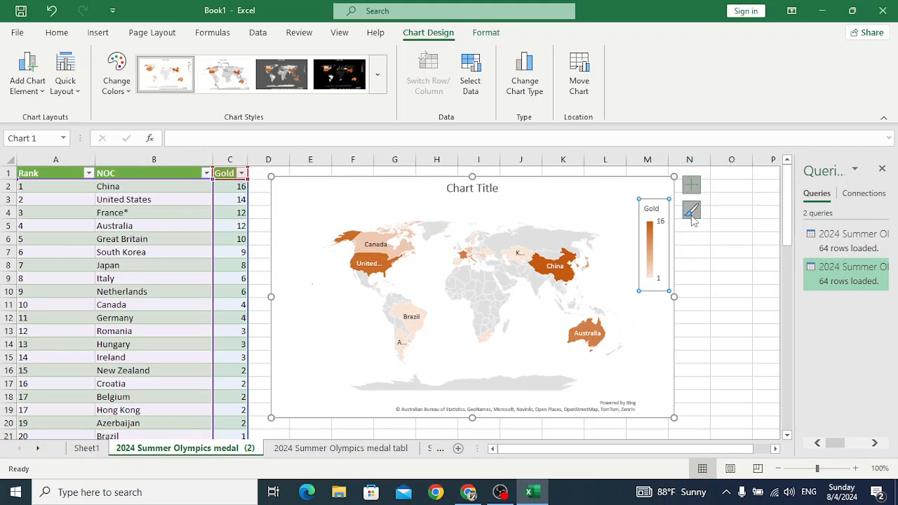
click(494, 260)
click(487, 32)
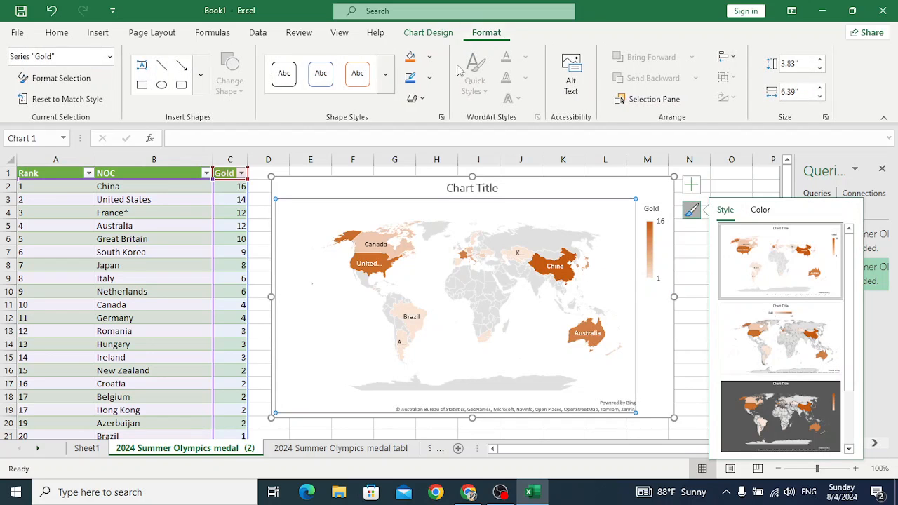
click(429, 33)
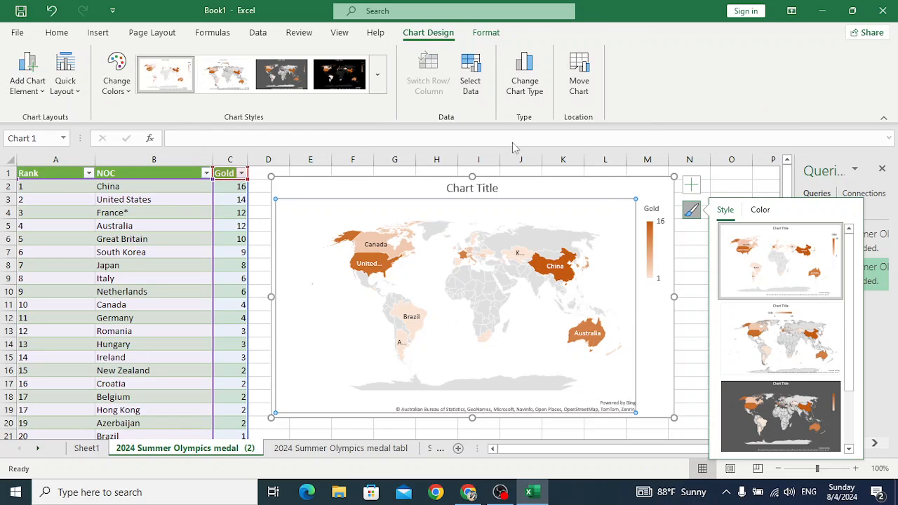
click(691, 265)
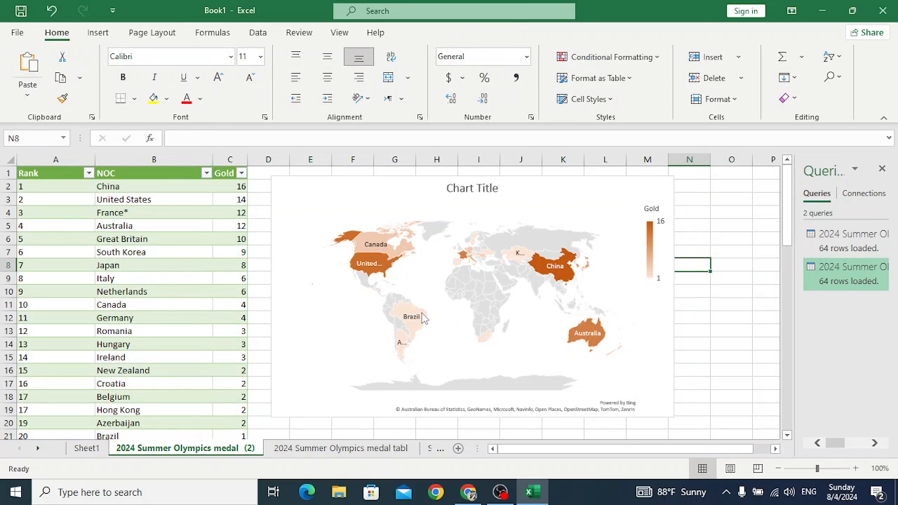
click(259, 35)
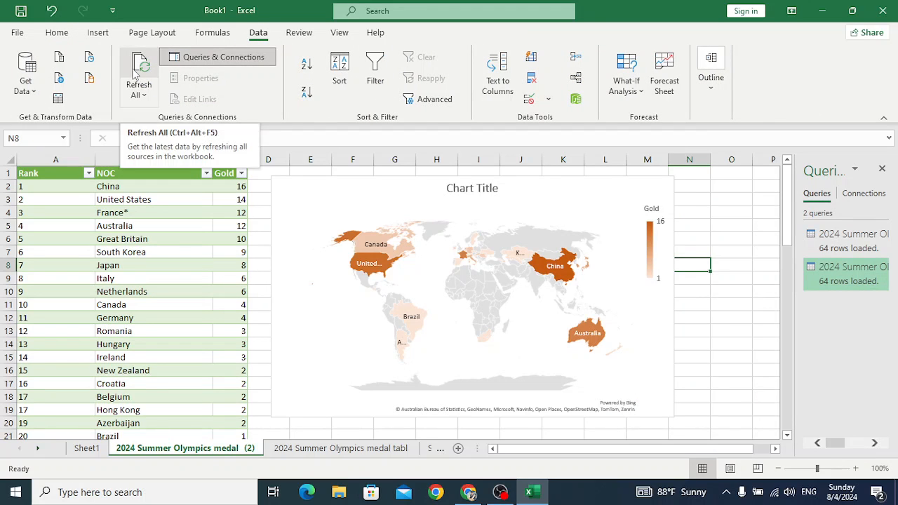
click(703, 320)
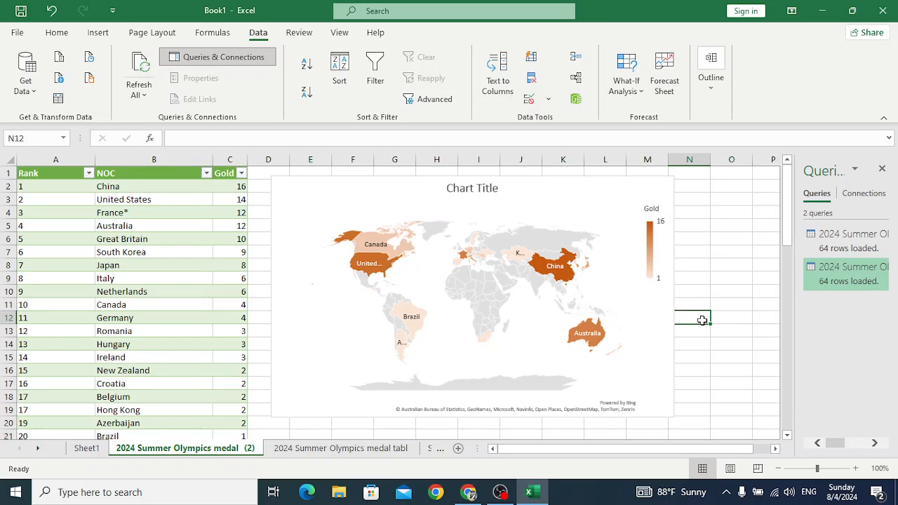
click(582, 500)
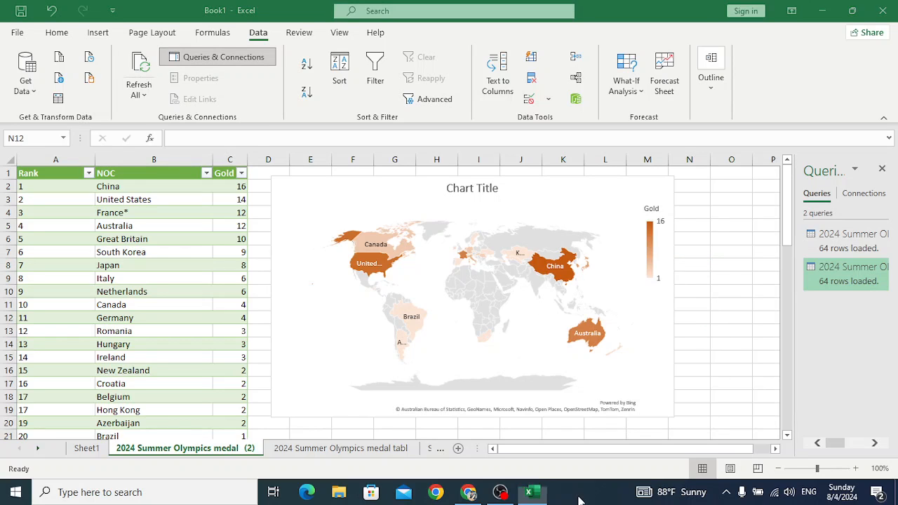